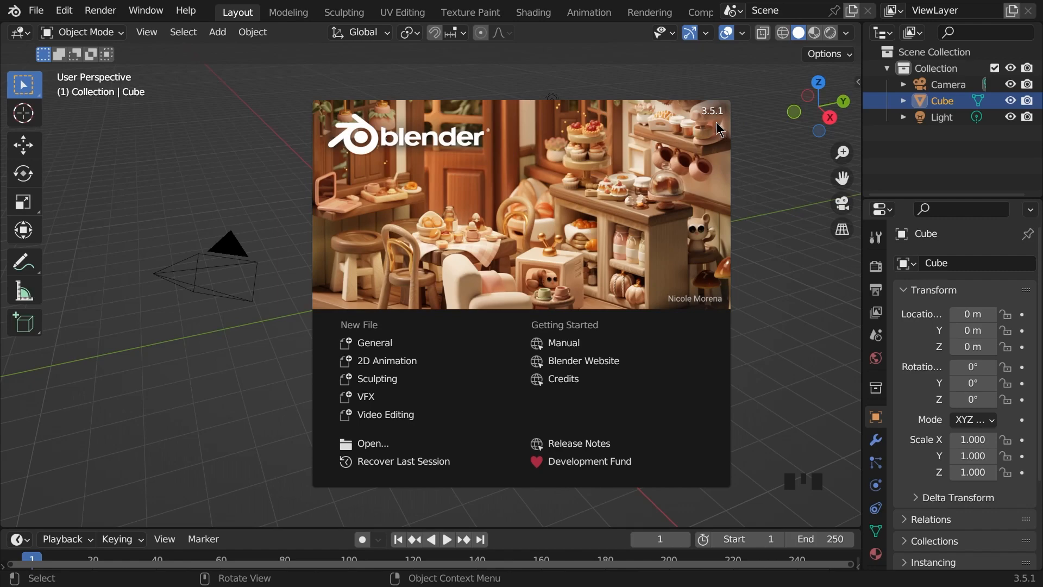
Delete all the default objects from the scene
left_click(782, 322)
key("a")
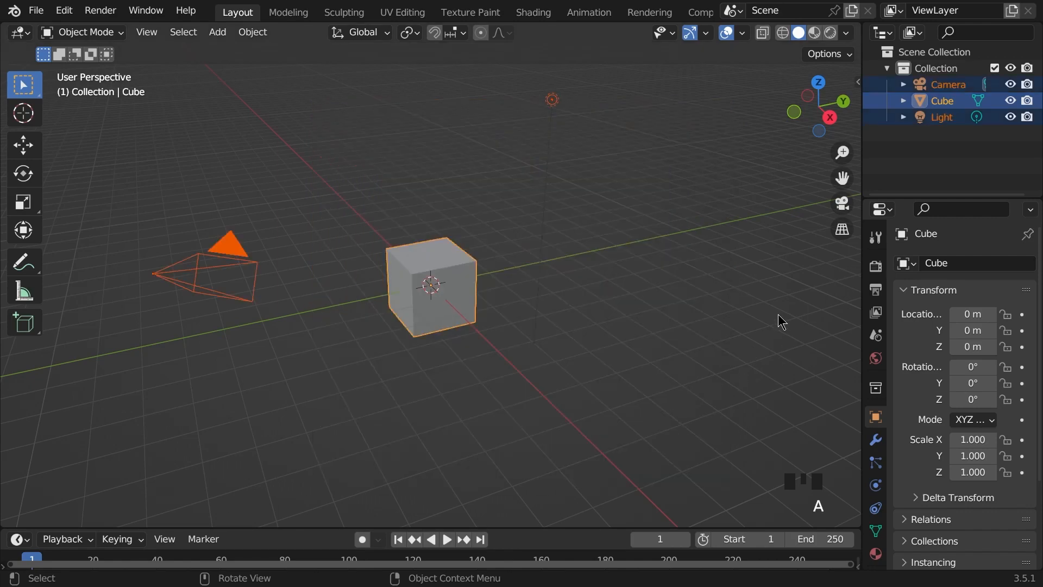
key("Delete")
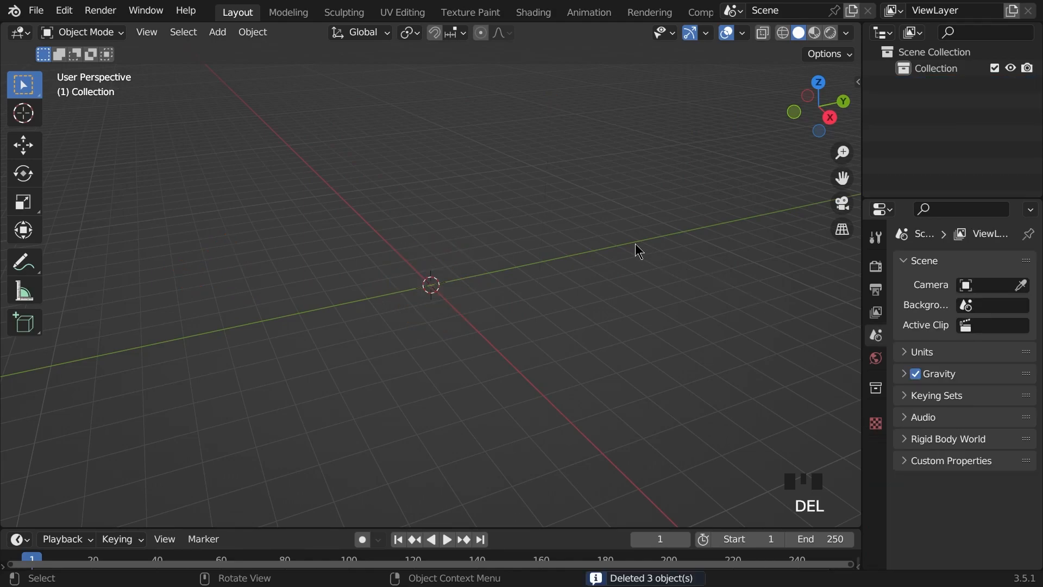
Import the Wavefront file heavy imported model.obj from Downloads with Z as the up axis and X as the forward axis
left_click(37, 11)
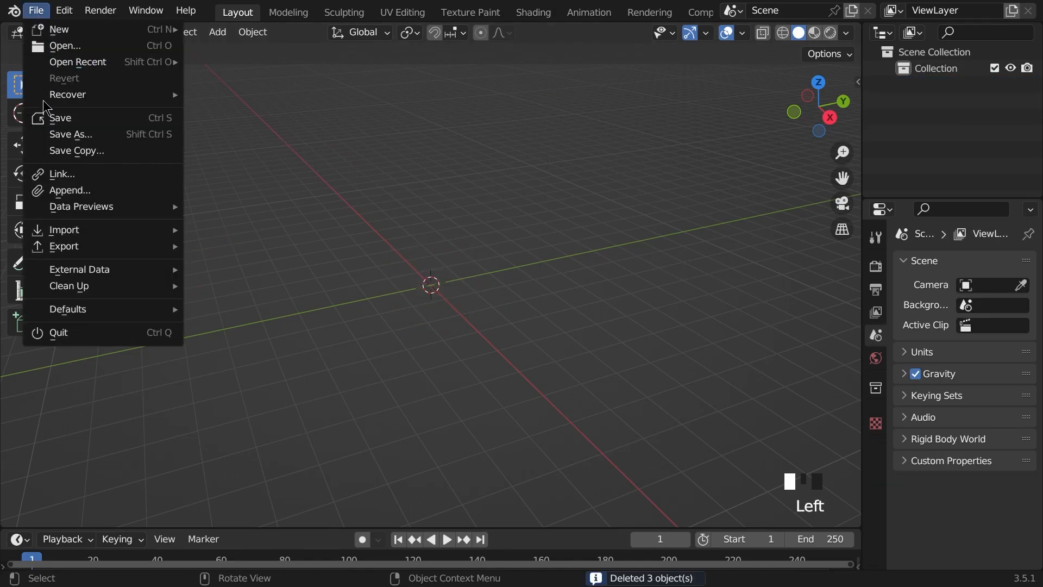
mouse_move(64, 230)
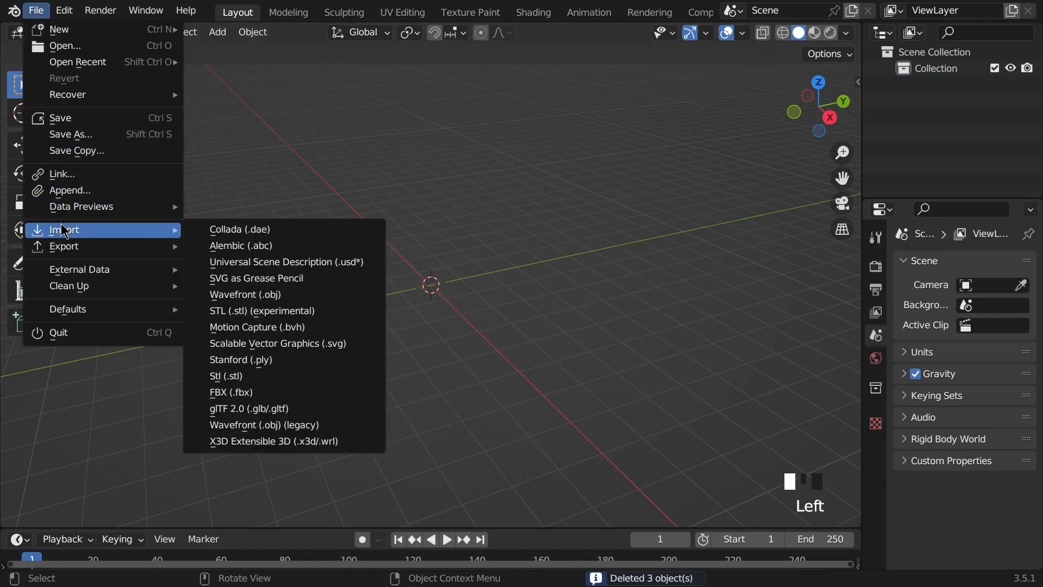
left_click(249, 295)
left_click(199, 212)
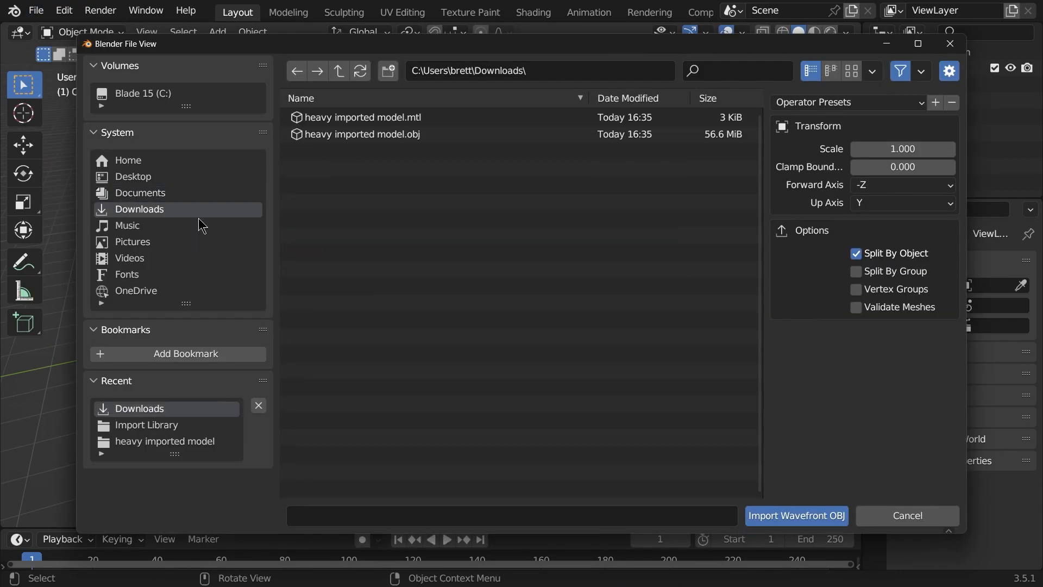
left_click(463, 136)
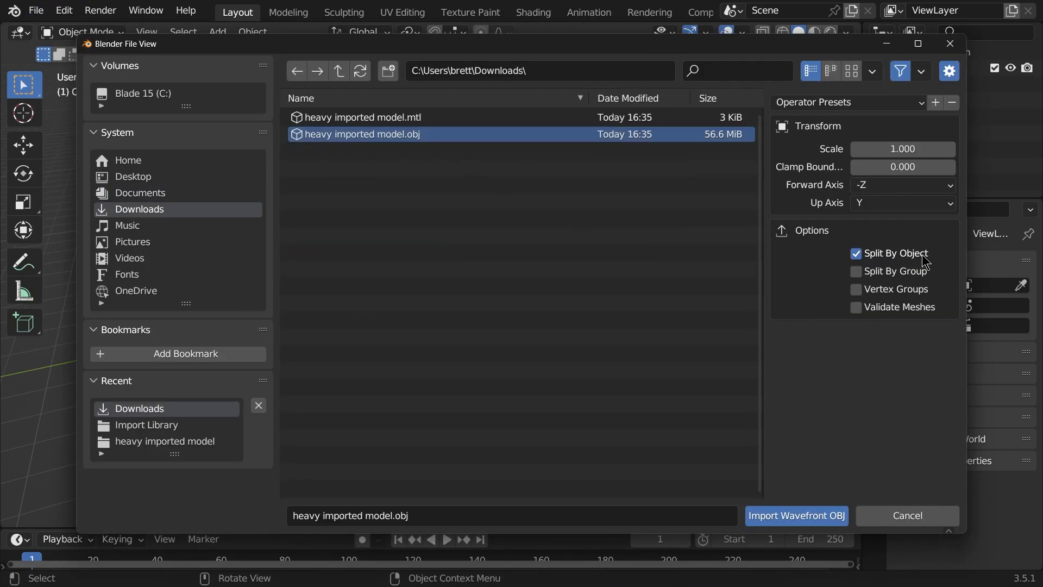
left_click(890, 212)
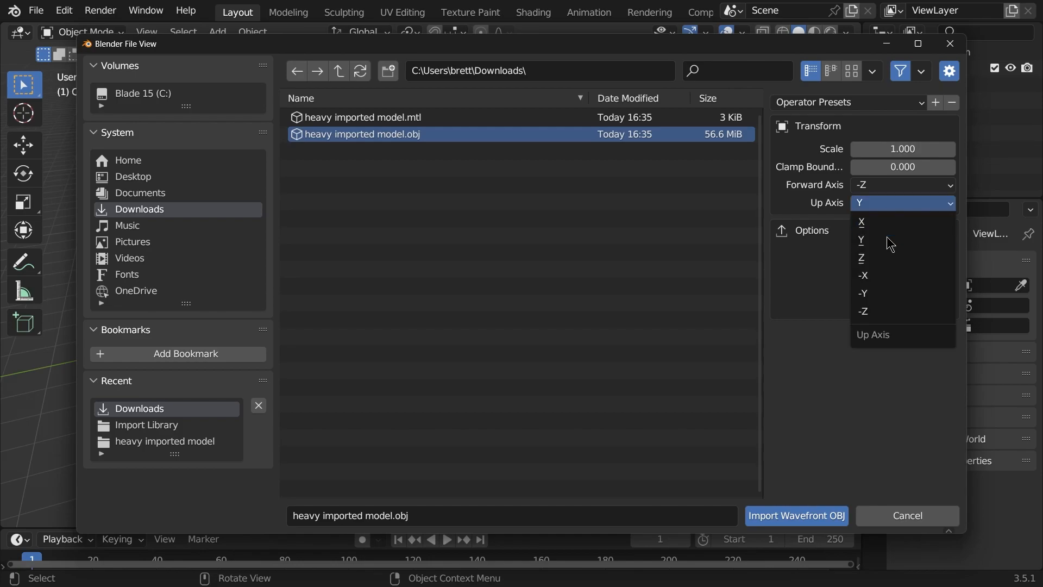
left_click(889, 258)
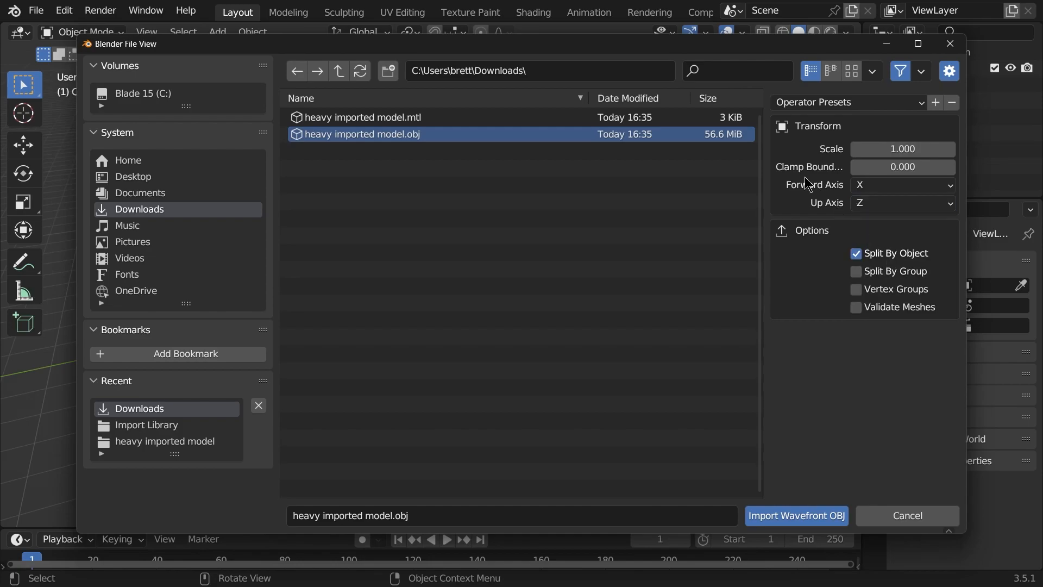
left_click(823, 515)
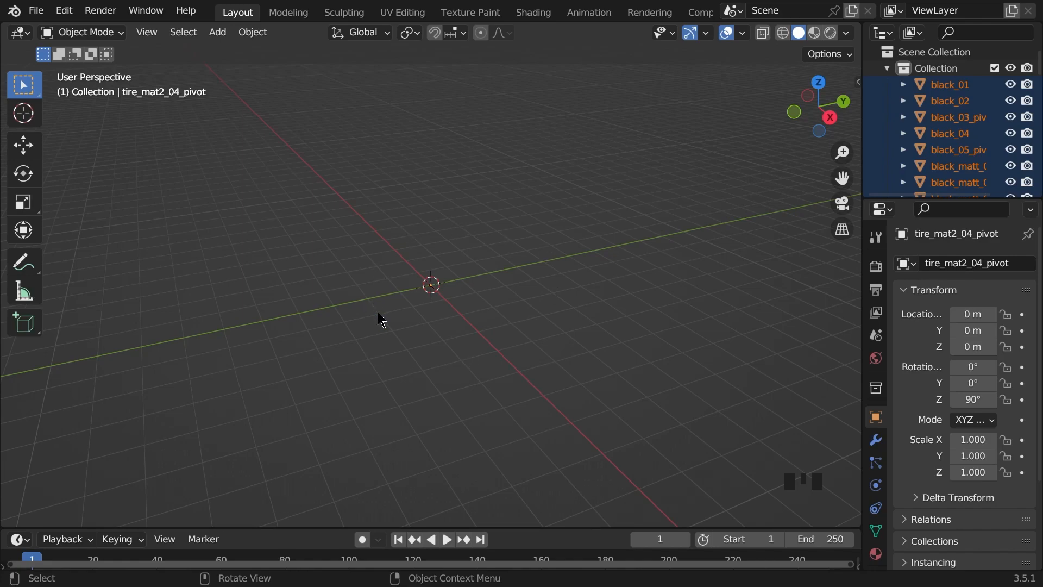
Set the scene's unit scale to 0.001 and its length unit to millimeters
left_click(875, 337)
left_click(924, 353)
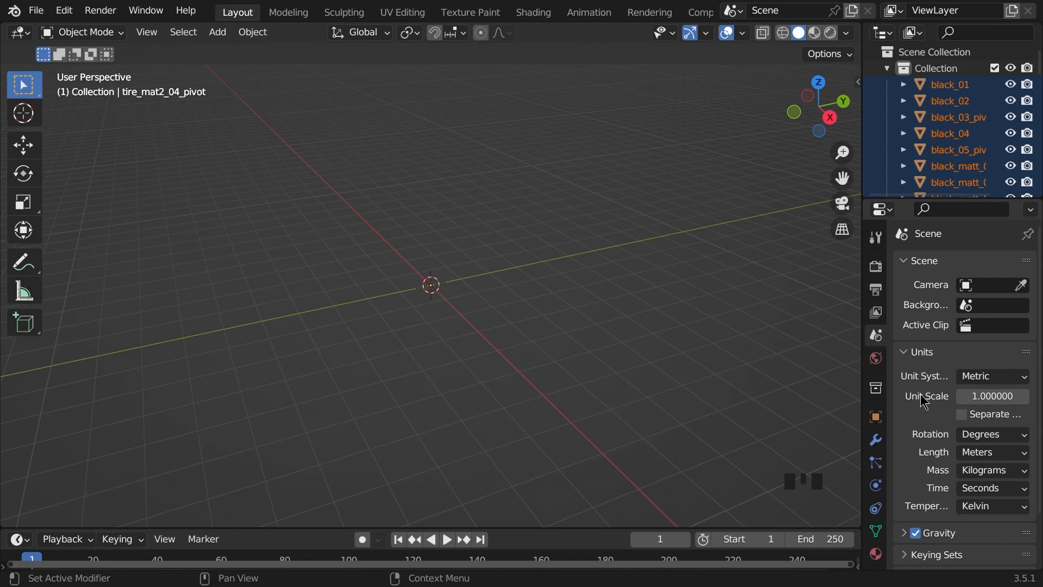
left_click(994, 397)
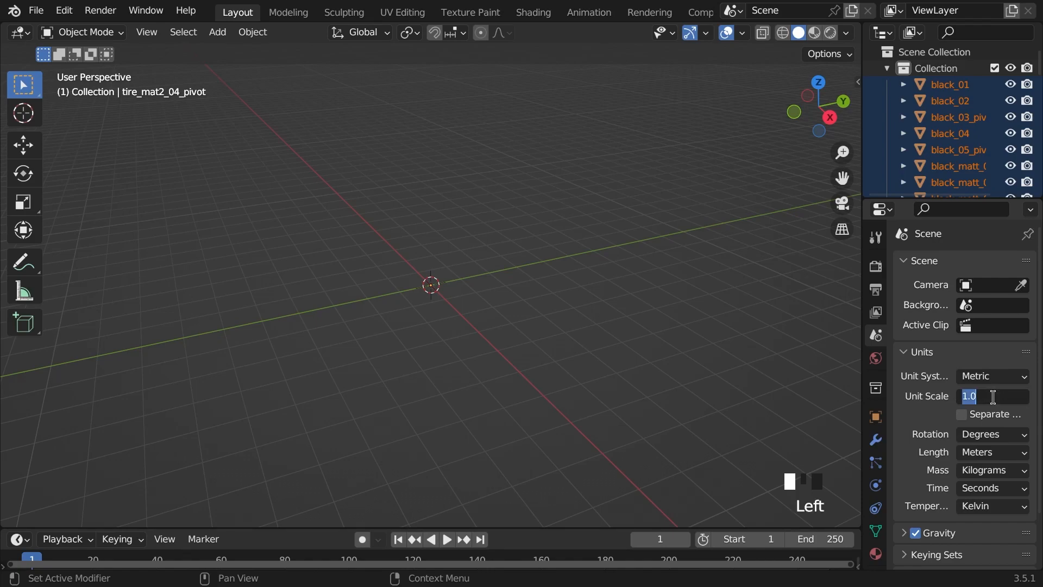
type(".")
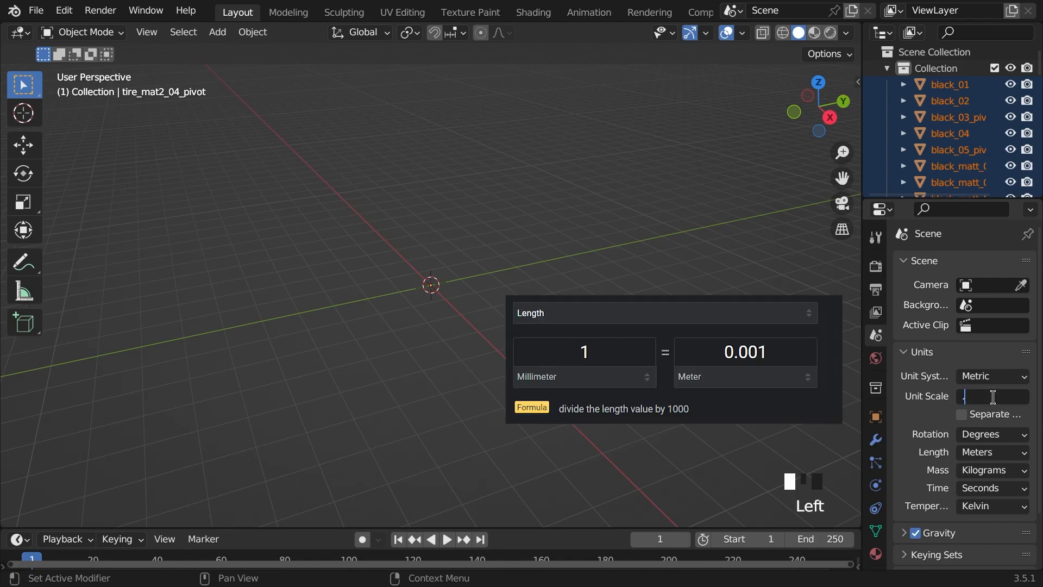
type("001")
key("Return")
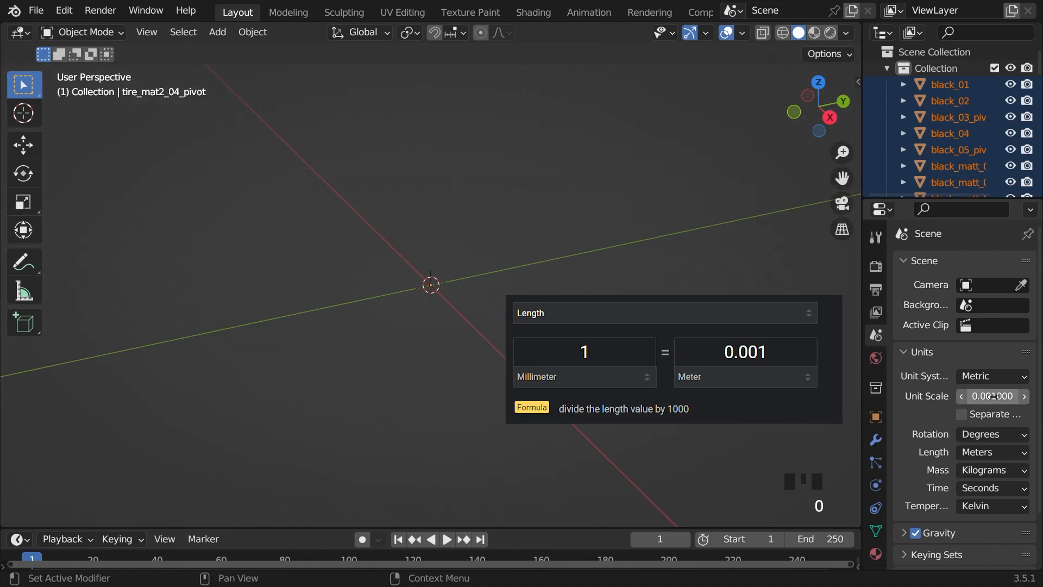
left_click(1005, 454)
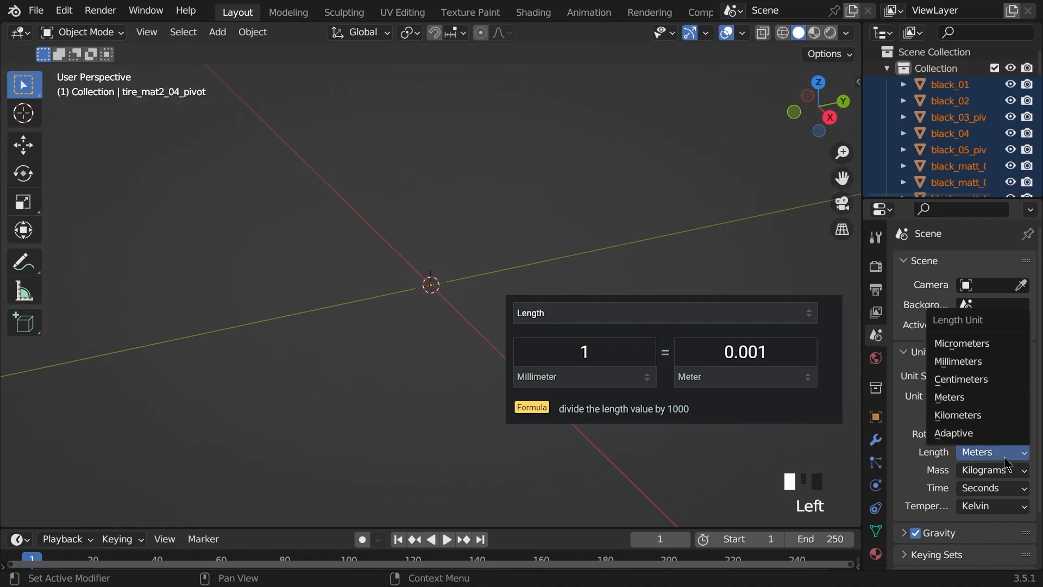
left_click(972, 361)
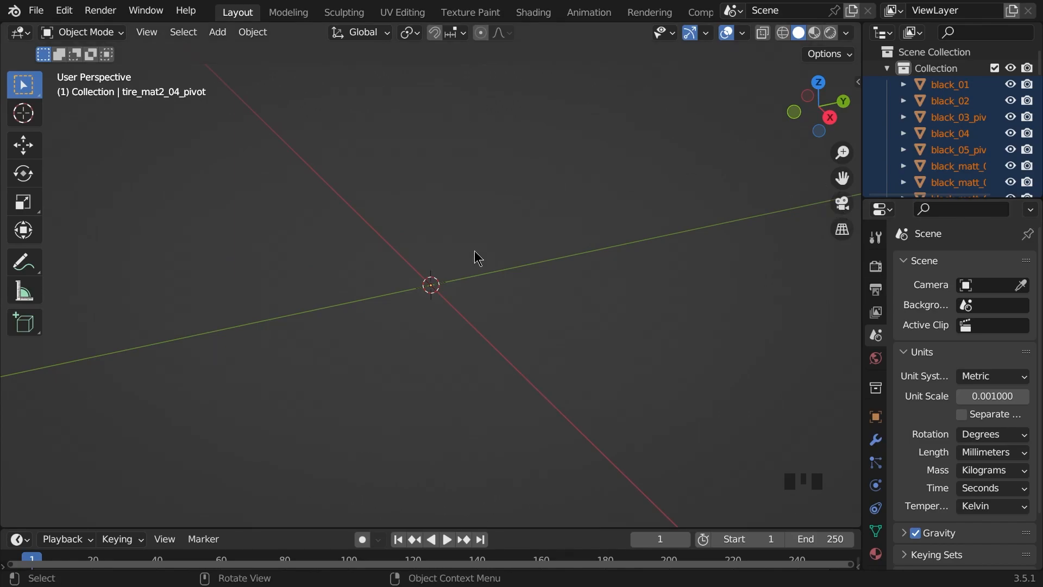
Set the viewport grid scale to 0.001 and deselect the imported objects
left_click(743, 33)
left_click(689, 128)
type("0.001")
key("Return")
left_click(473, 216)
Set the viewport clip start to 10 mm and the clip end to 100000 mm
scroll(521, 253, "down", 9)
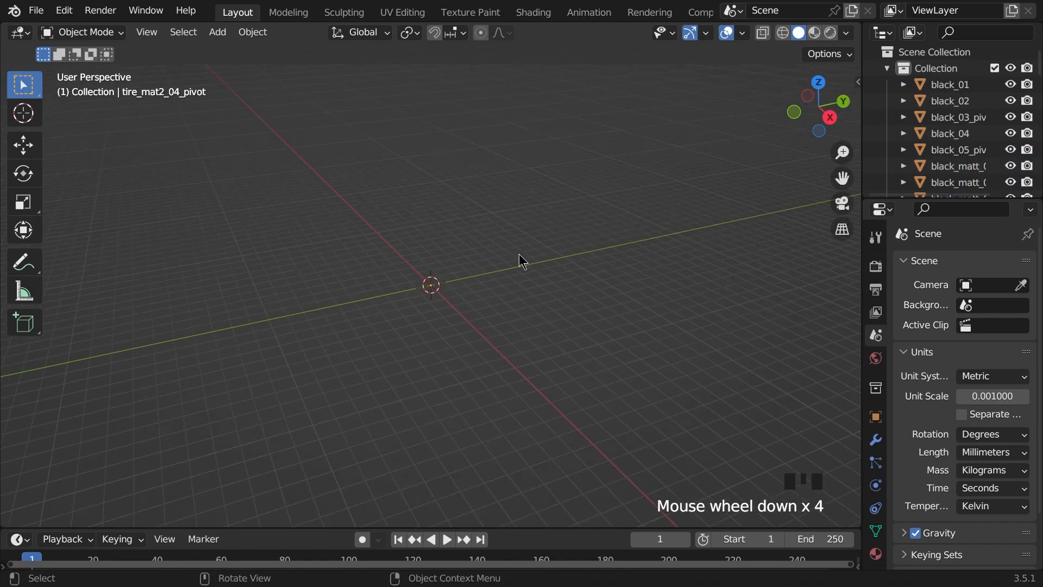
scroll(487, 260, "down", 9)
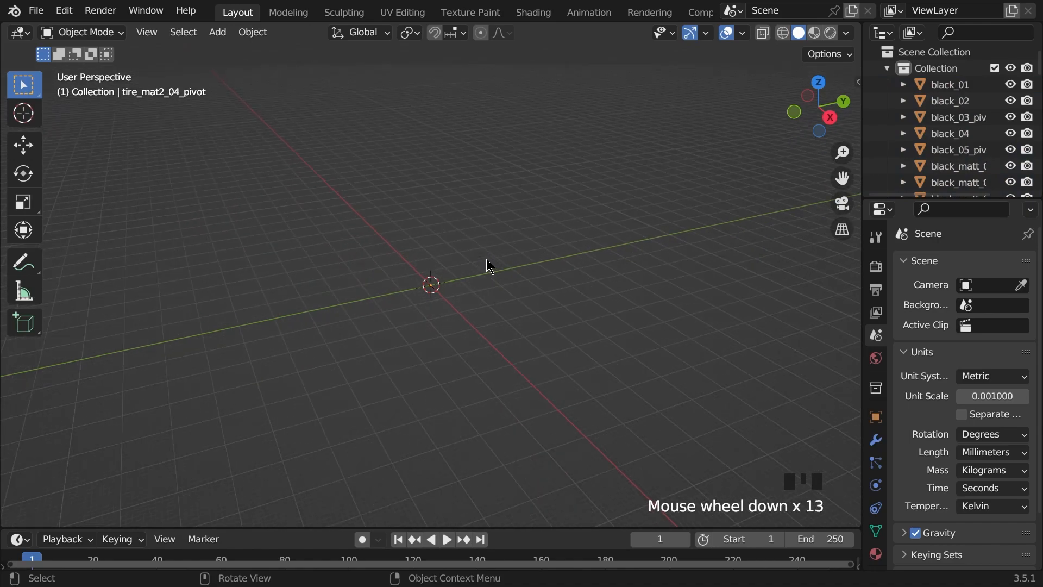
scroll(487, 259, "down", 5)
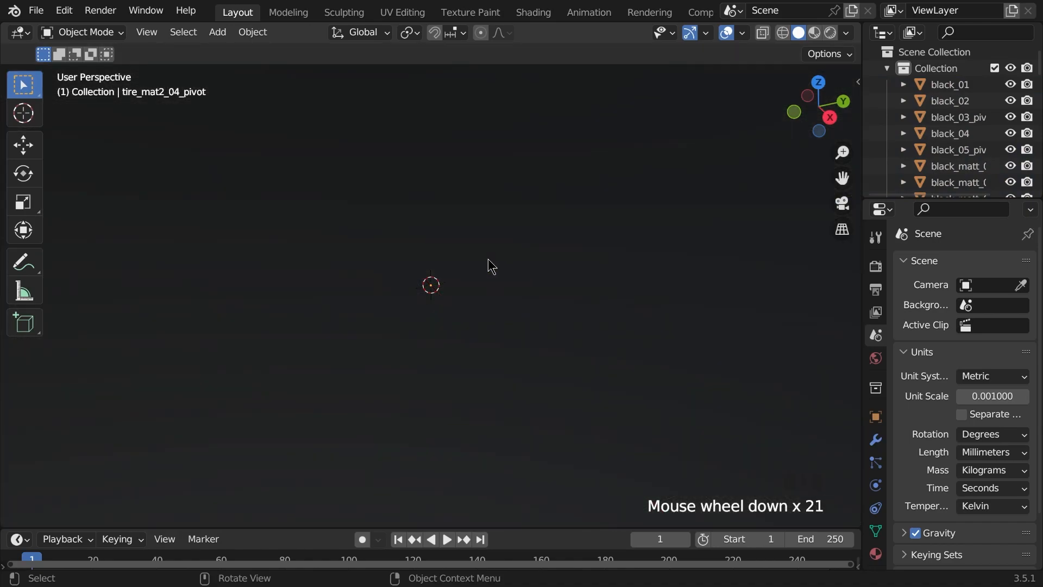
scroll(491, 259, "down", 7)
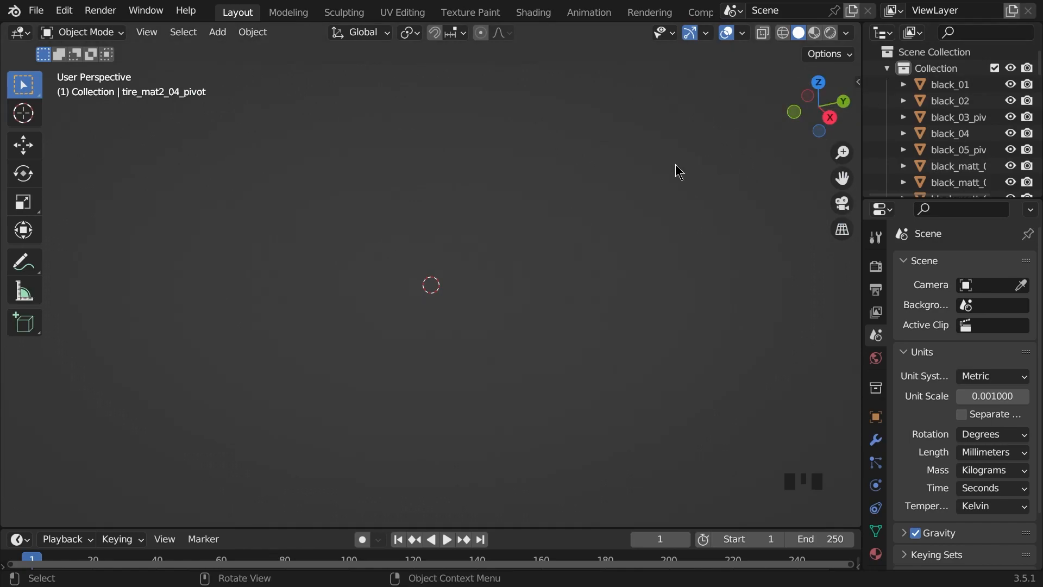
key("n")
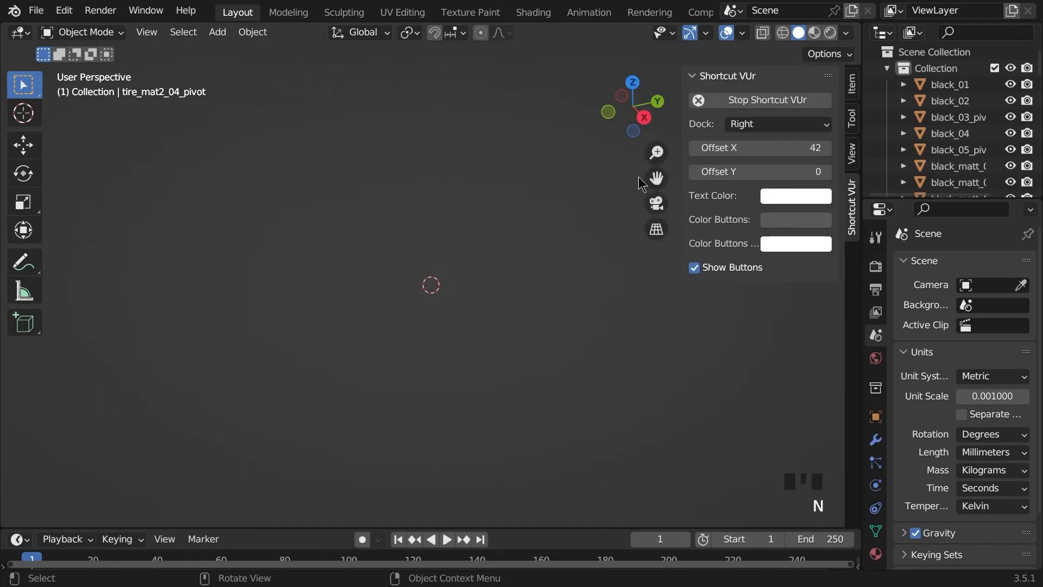
left_click(851, 162)
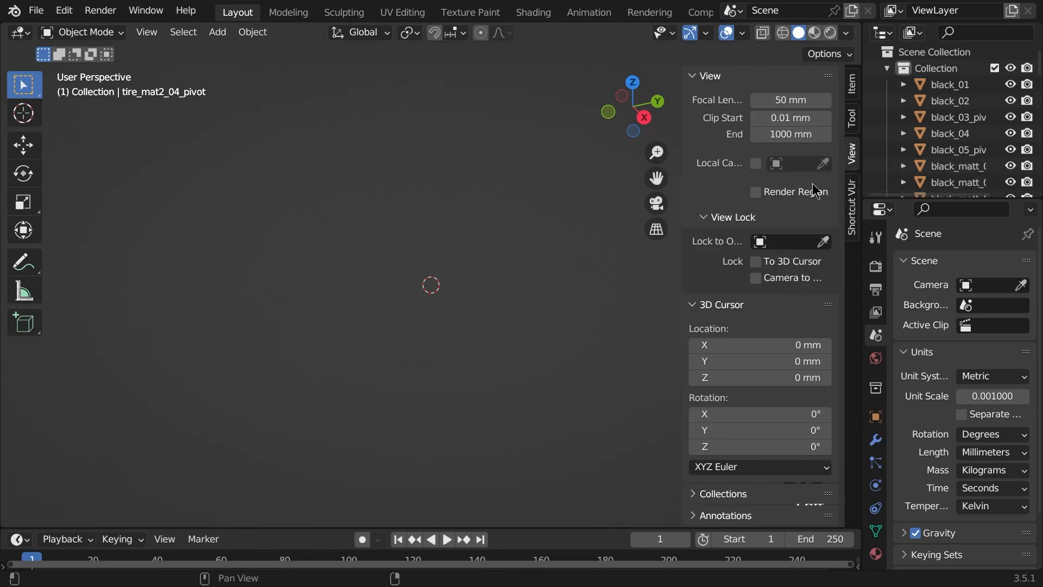
left_click(788, 118)
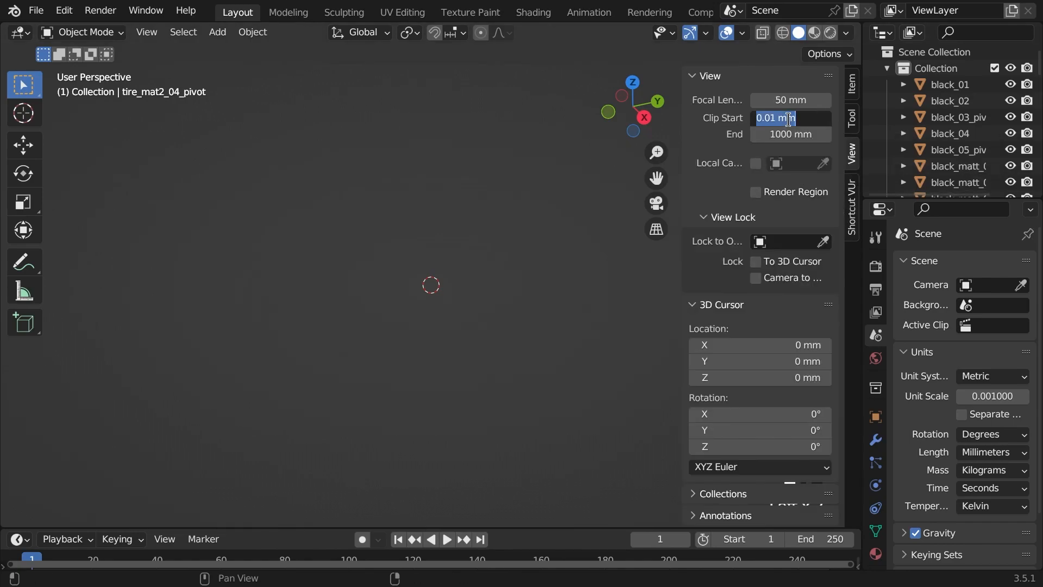
type("10")
key("Return")
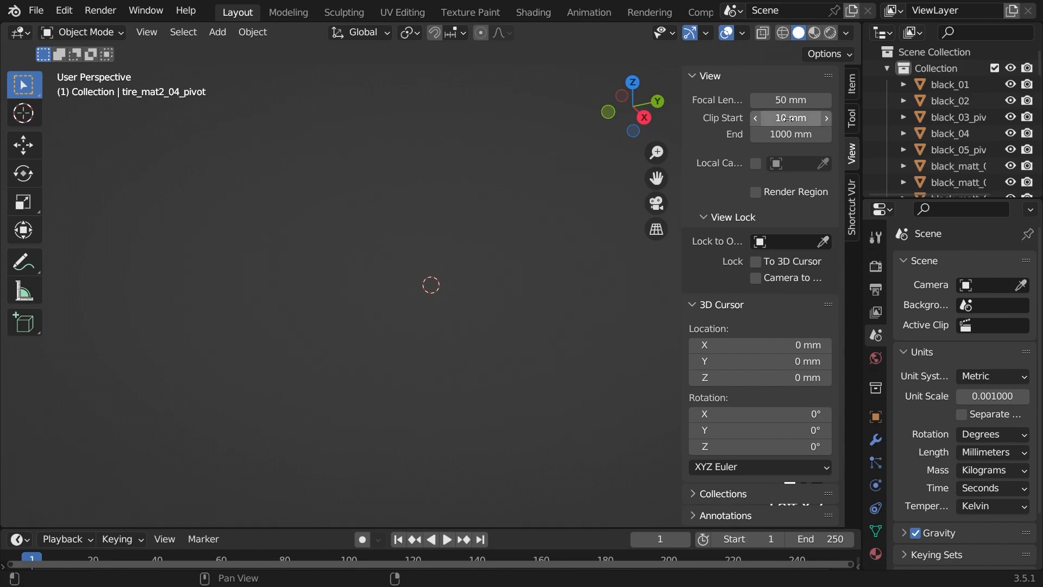
left_click(780, 138)
left_click(767, 134)
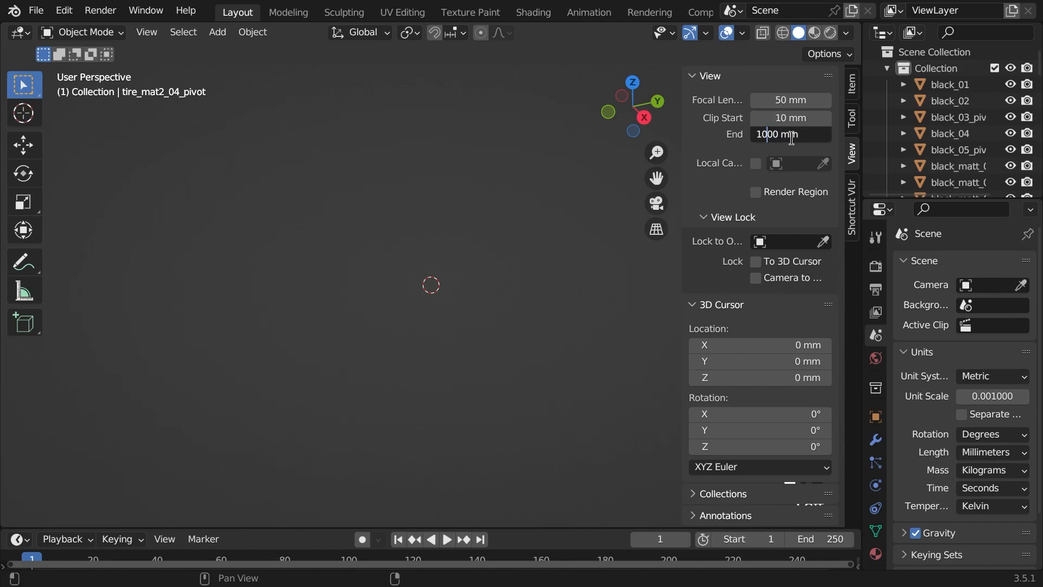
type("00")
key("Return")
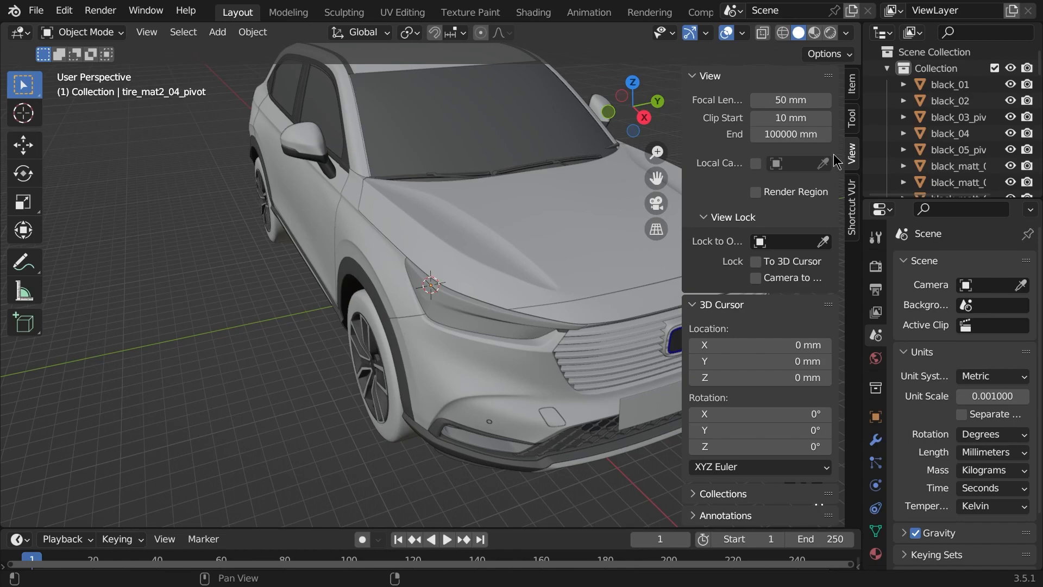
key("n")
Add a Decimate modifier to the car's front bumper body part
scroll(782, 254, "down", 2)
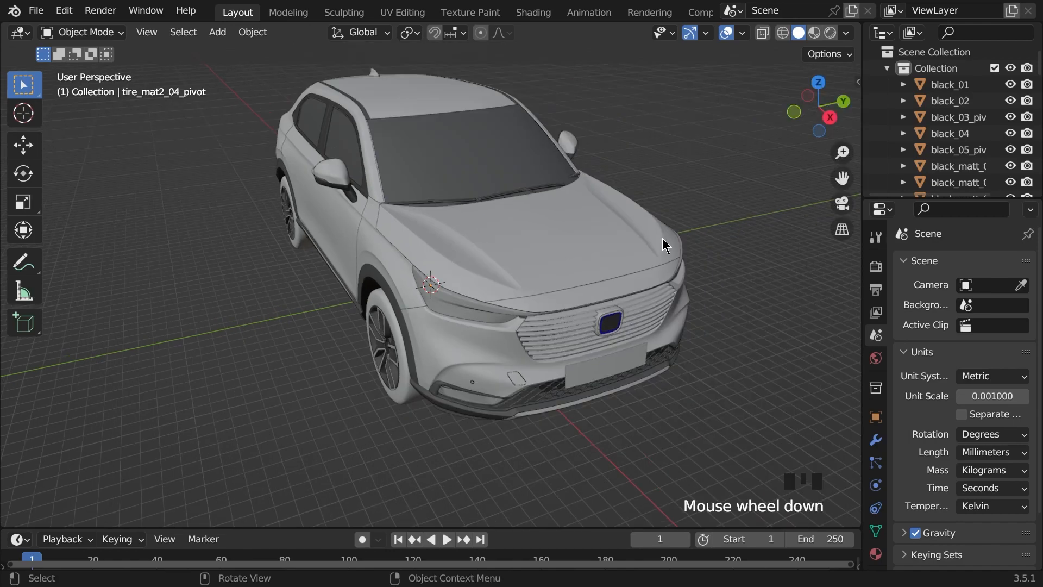
middle_click_drag(673, 334, 425, 376)
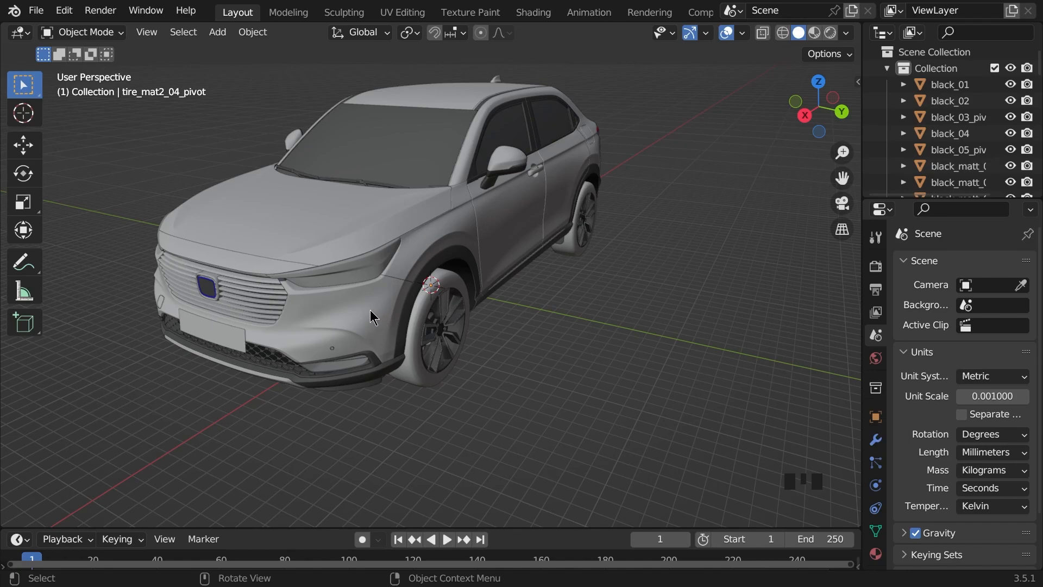
scroll(361, 309, "up", 2)
middle_click_drag(376, 295, 411, 307)
left_click(414, 319)
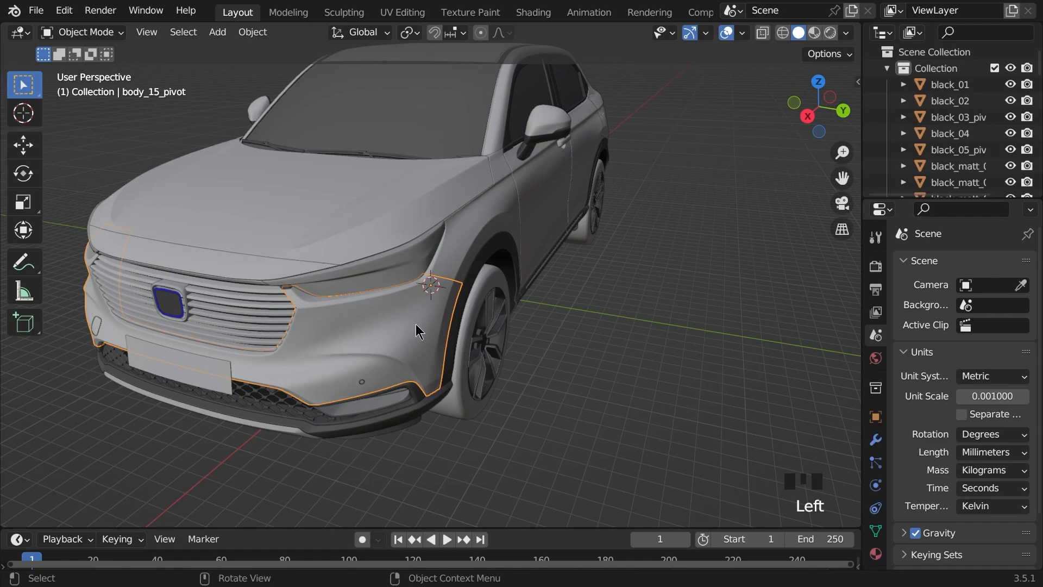
left_click(877, 445)
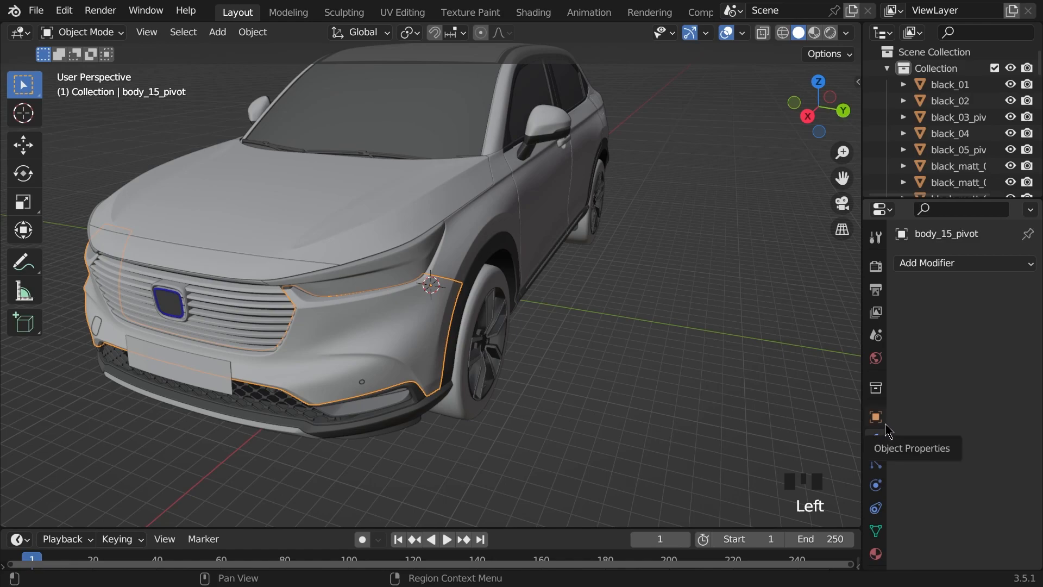
left_click(950, 264)
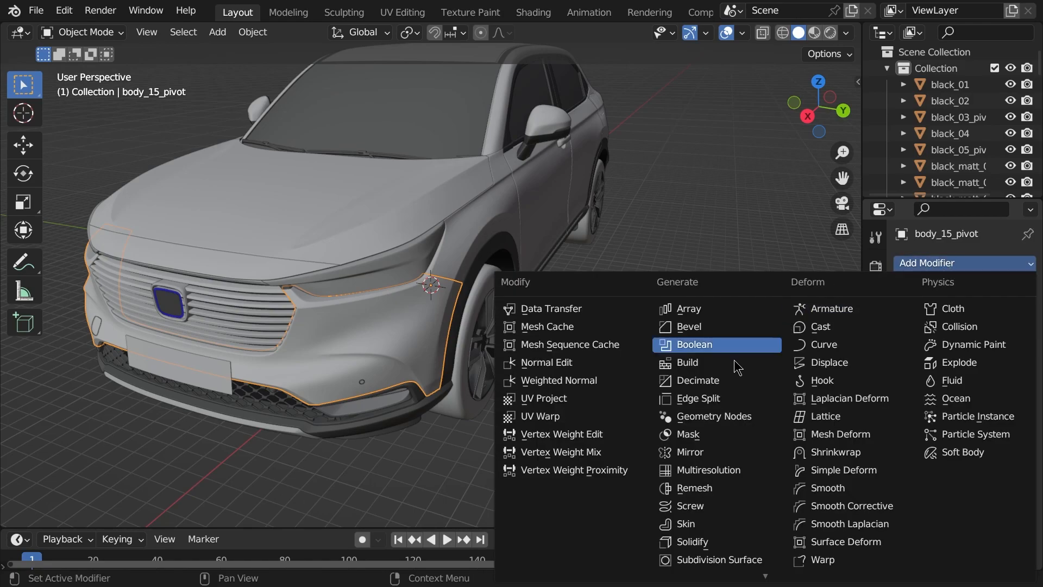
left_click(719, 380)
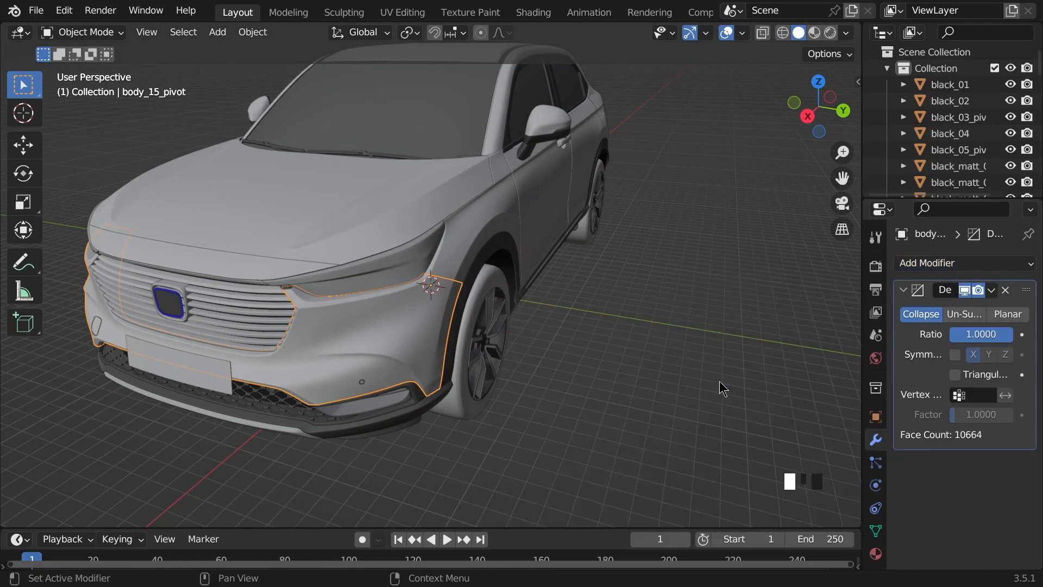
Set the front bumper's Decimate collapse ratio to 0.25
left_click_drag(1005, 336, 952, 336)
left_click(989, 336)
type(".25")
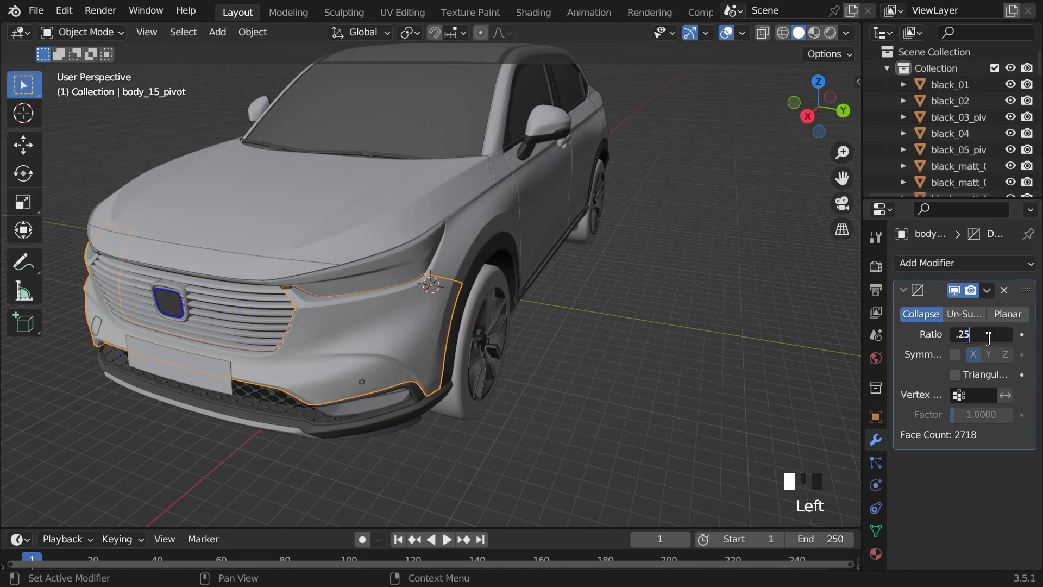
key("Return")
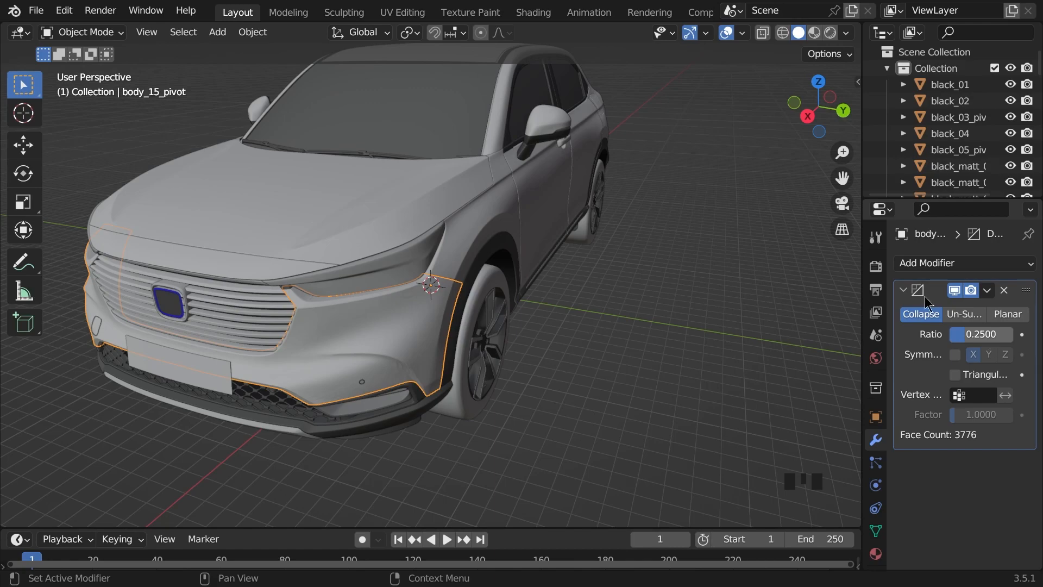
Check the modifiers of the front fender, hood, headlight glass and front bumper by selecting the parts one after another
left_click(482, 218)
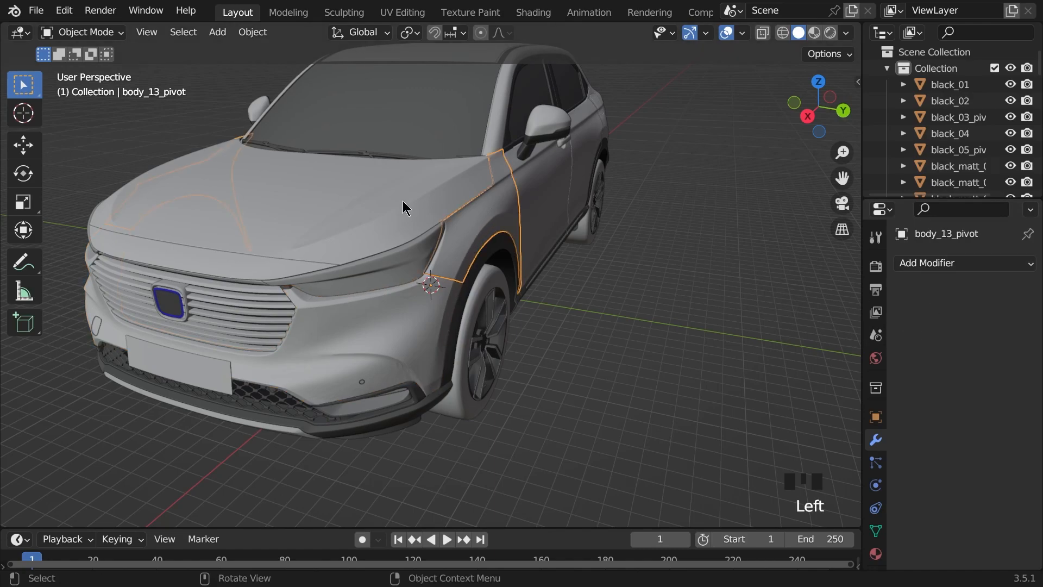
left_click(346, 206)
left_click(376, 273)
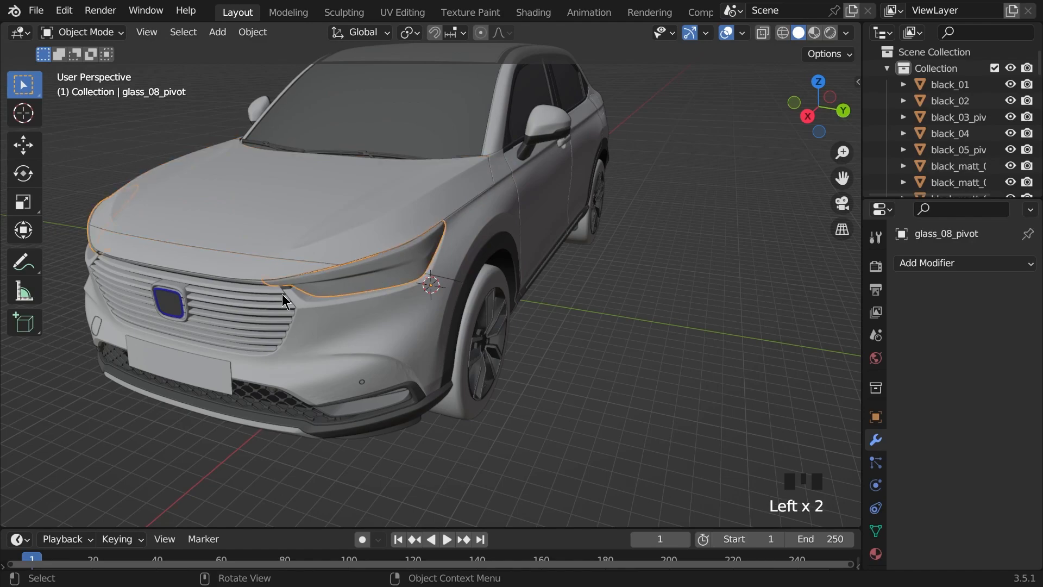
left_click(266, 301)
left_click(324, 322)
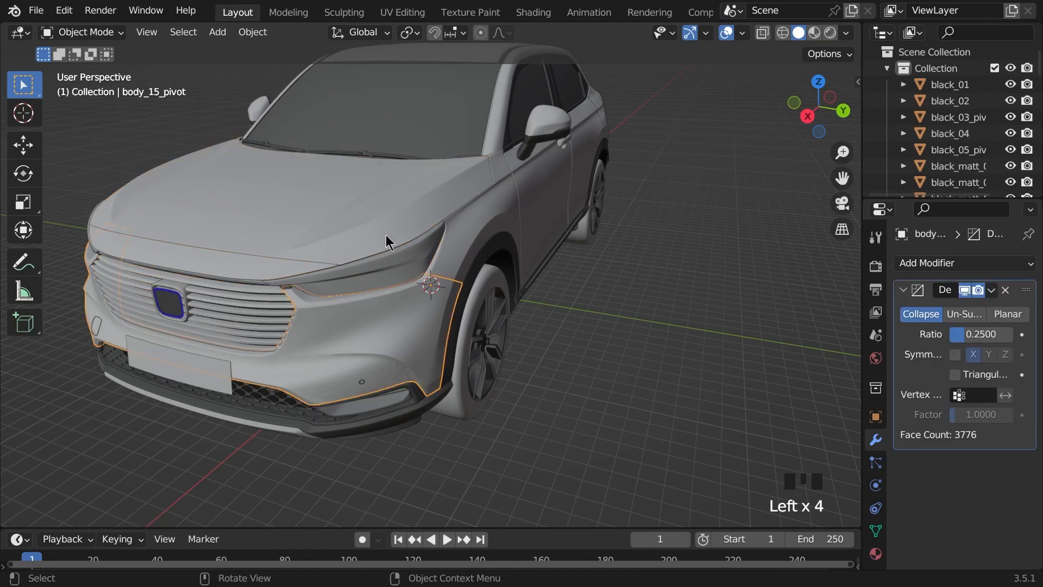
Turn on X-ray display and box-select all parts of the car, including the interior ones
scroll(403, 294, "down", 4)
left_click(502, 329)
scroll(509, 318, "up", 1)
mouse_move(511, 317)
middle_mouse_down()
mouse_move(458, 302)
mouse_move(523, 322)
middle_mouse_up()
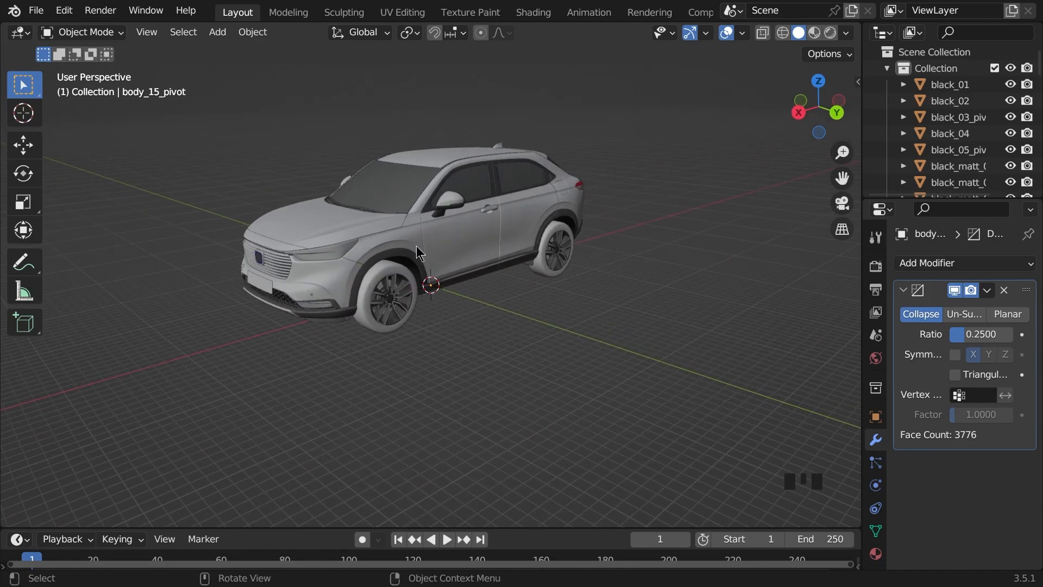
key("alt+z")
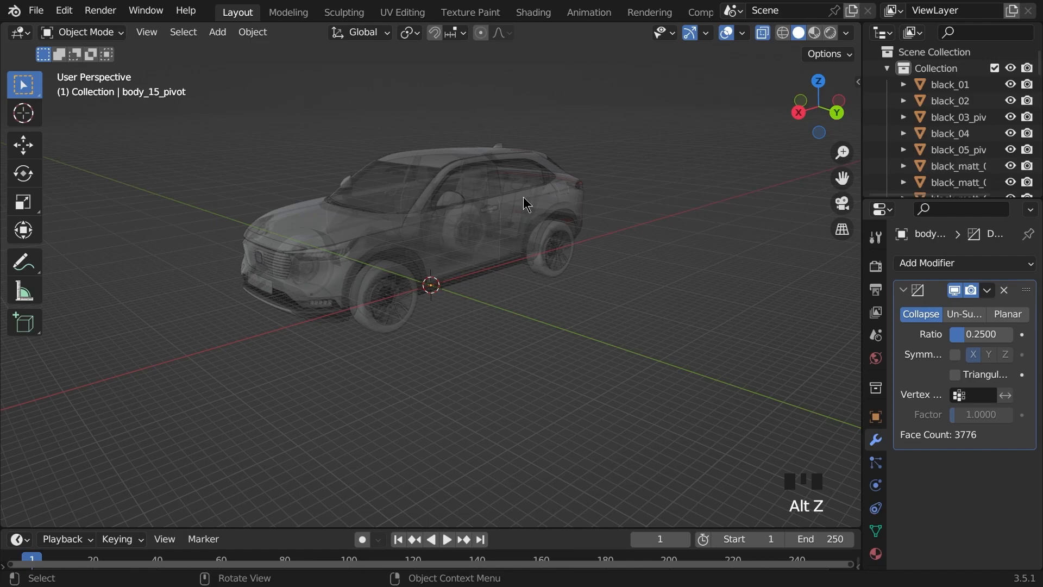
middle_click_drag(480, 212, 483, 241)
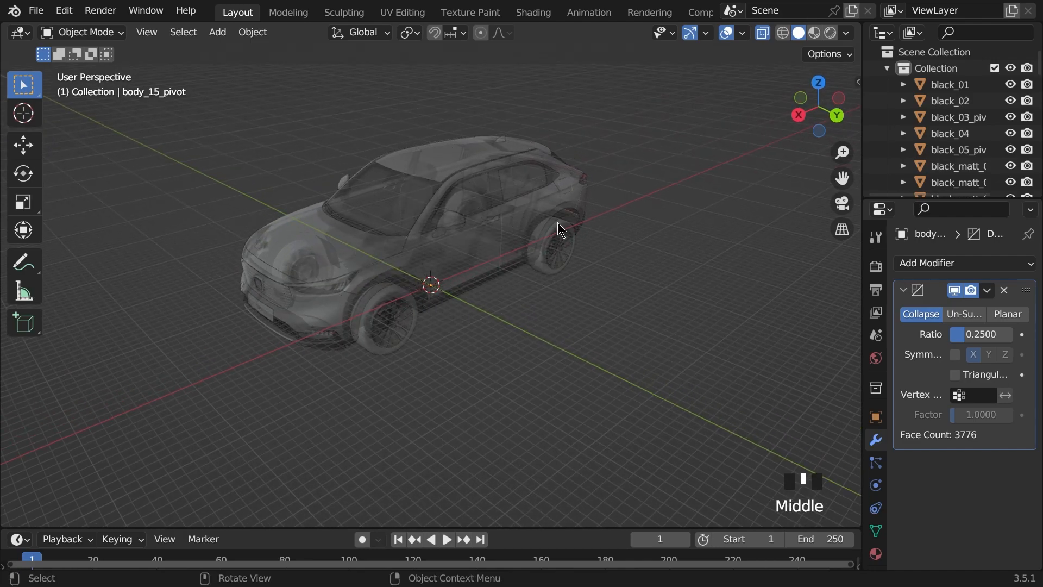
scroll(589, 239, "down", 2)
left_click_drag(650, 417, 218, 91)
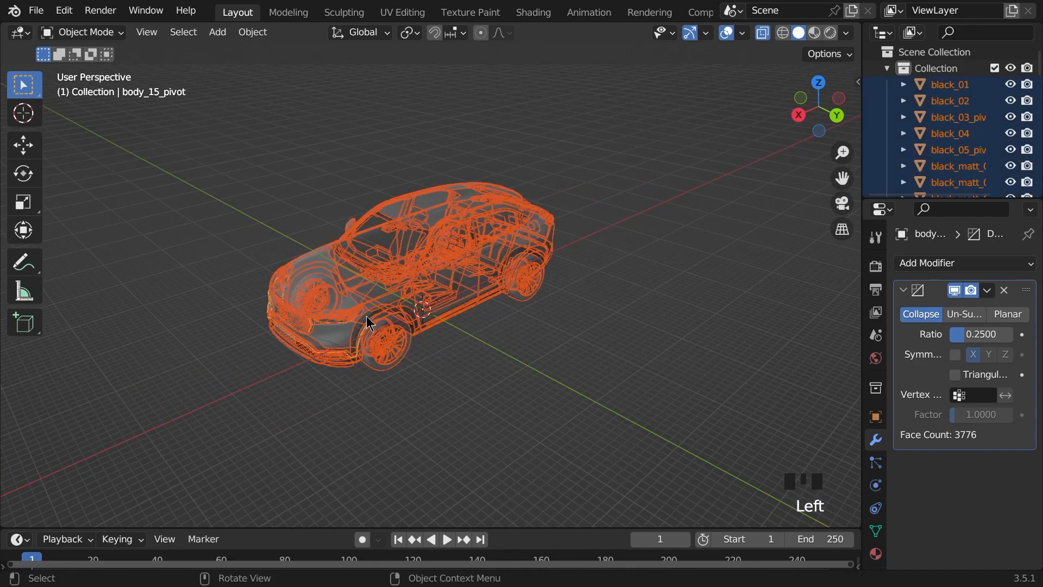
Make the front bumper with the Decimate modifier the active object while keeping all car parts selected
scroll(366, 316, "up", 4)
middle_click_drag(342, 333, 328, 233, "shift")
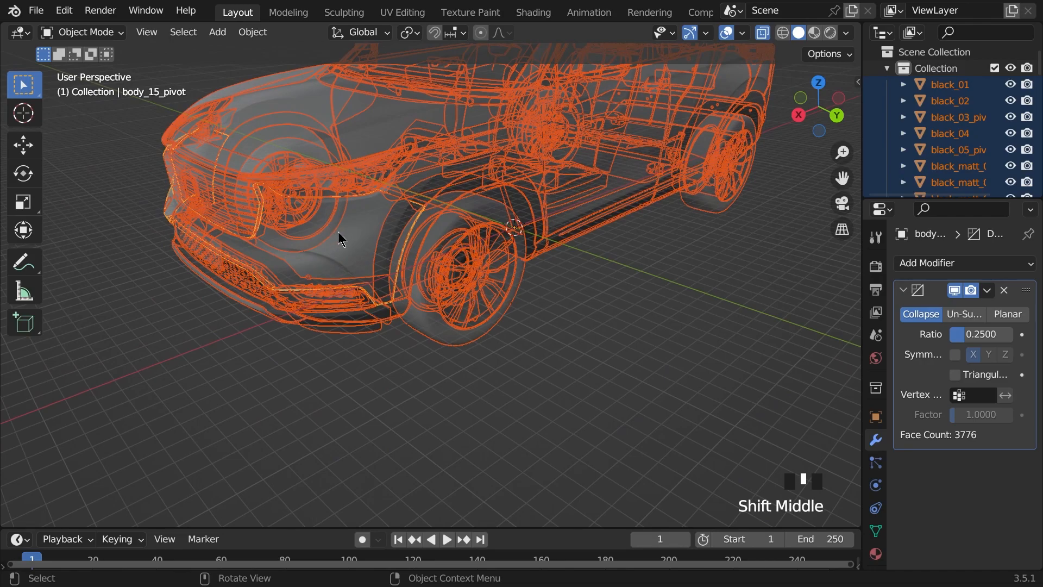
left_click(355, 232, "shift")
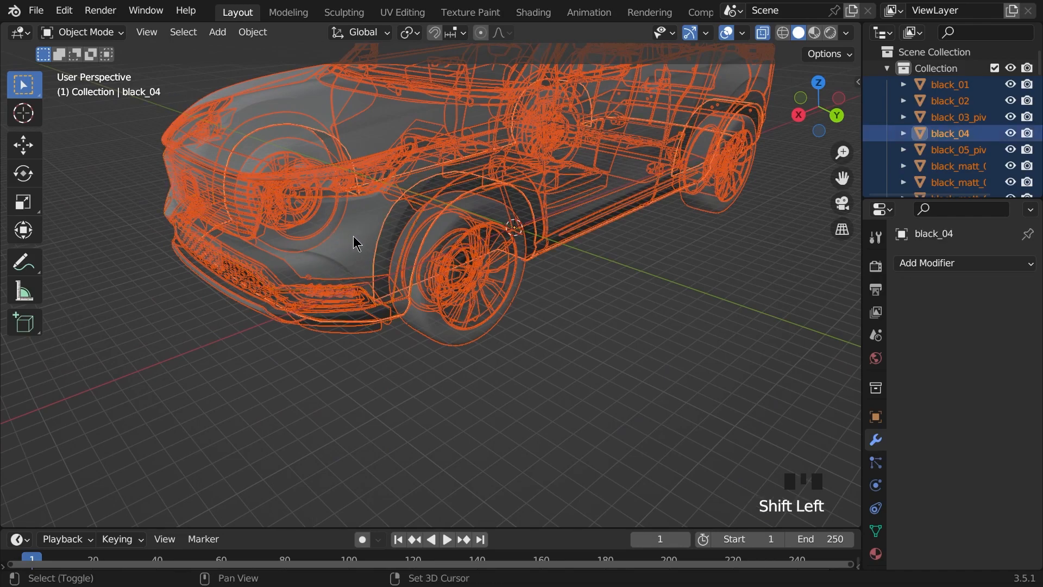
left_click(354, 242, "shift")
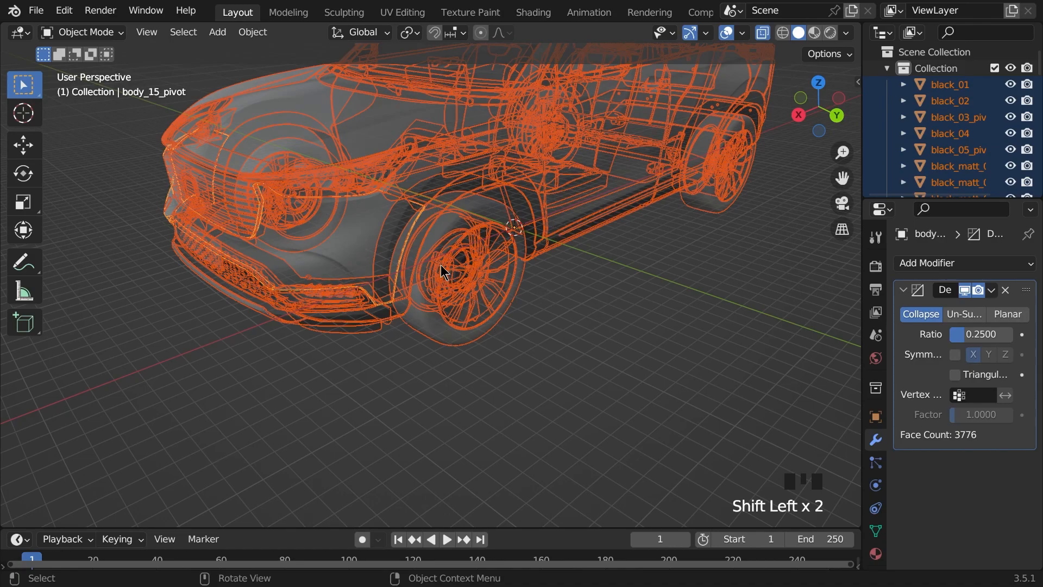
scroll(442, 278, "down", 1)
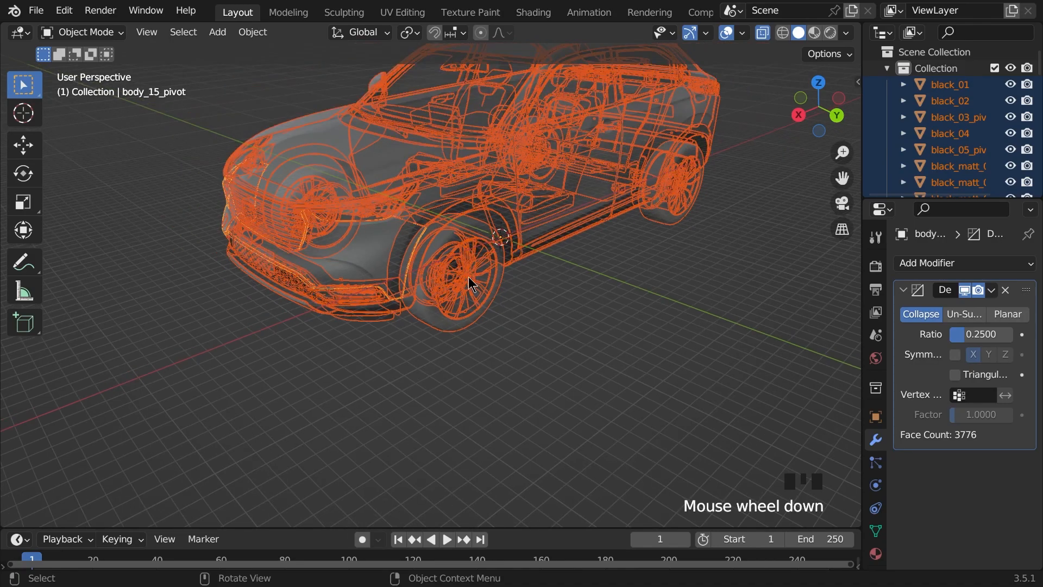
Copy the front bumper's modifiers to all selected car parts and turn X-ray display off
key("ctrl+l")
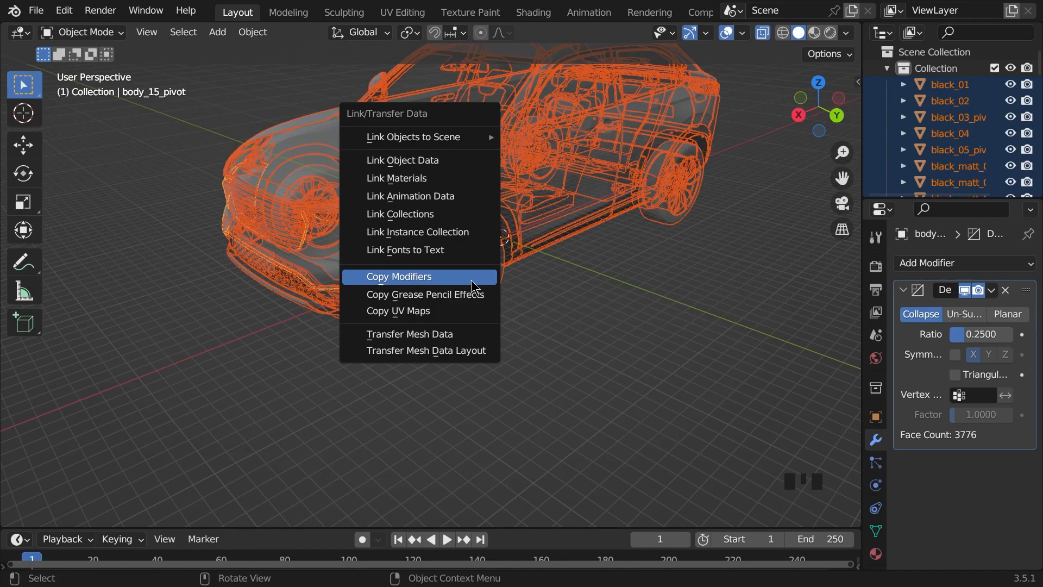
left_click(408, 278)
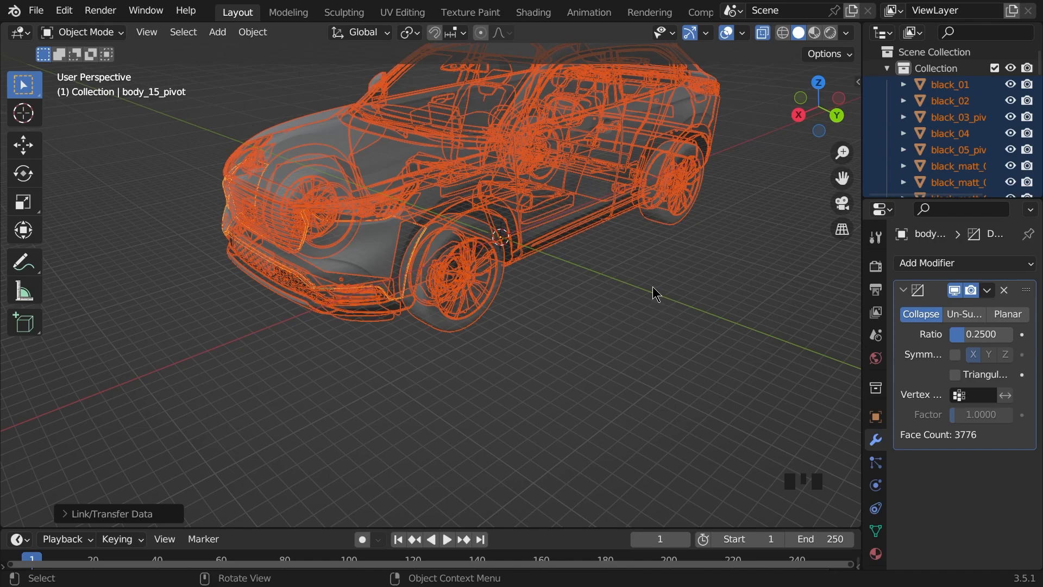
key("alt+z")
Deselect the car and inspect the Decimate modifier on individual parts such as the door, roof and front wheel
left_click(592, 266)
middle_click_drag(607, 243, 600, 302, "shift")
left_click(591, 228)
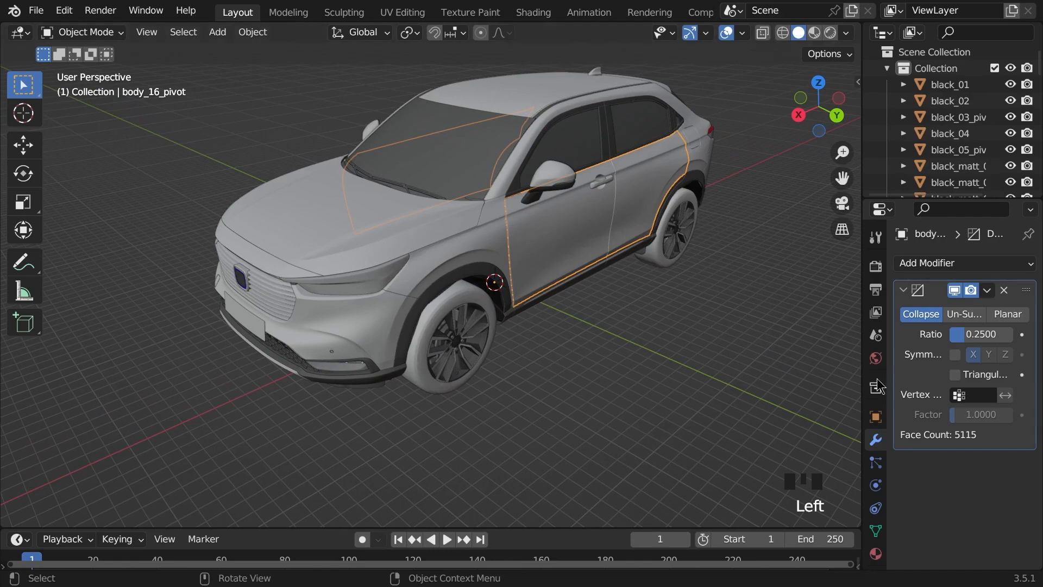
left_click(440, 223)
left_click(436, 225)
left_click(453, 166)
left_click(516, 95)
left_click(491, 233)
left_click(455, 329)
left_click(456, 331)
left_click(535, 356)
scroll(510, 356, "down", 2)
middle_click_drag(498, 357, 559, 340)
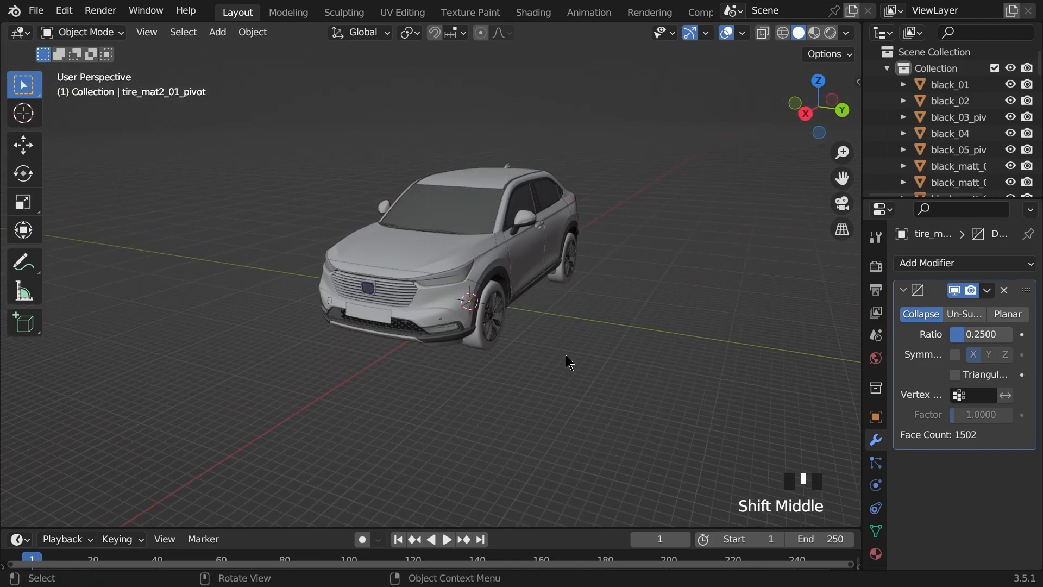
Start an FBX export and set the destination to the Import Library folder inside Documents\Gravity Sketch
left_click(44, 13)
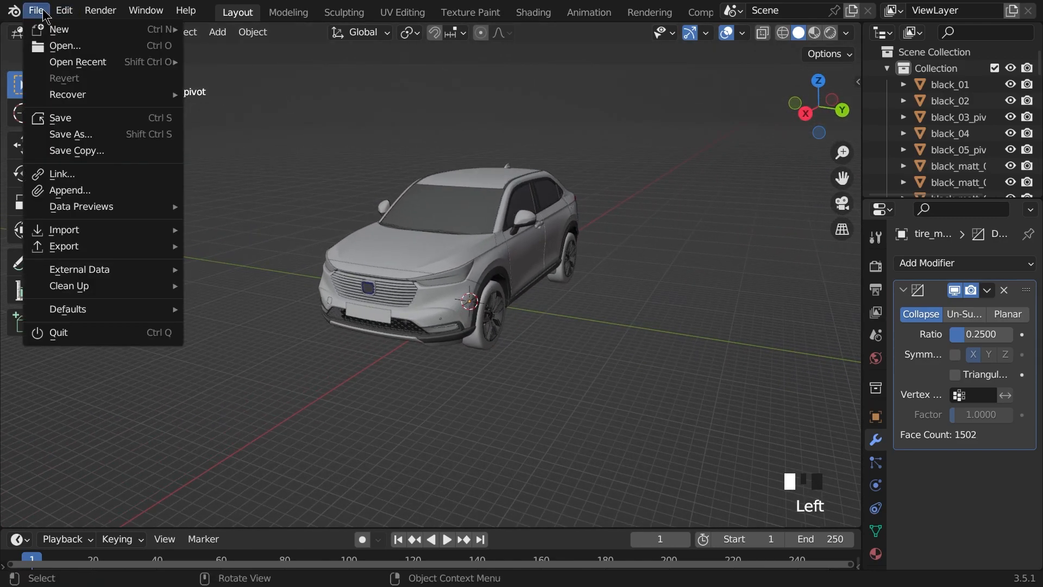
mouse_move(156, 250)
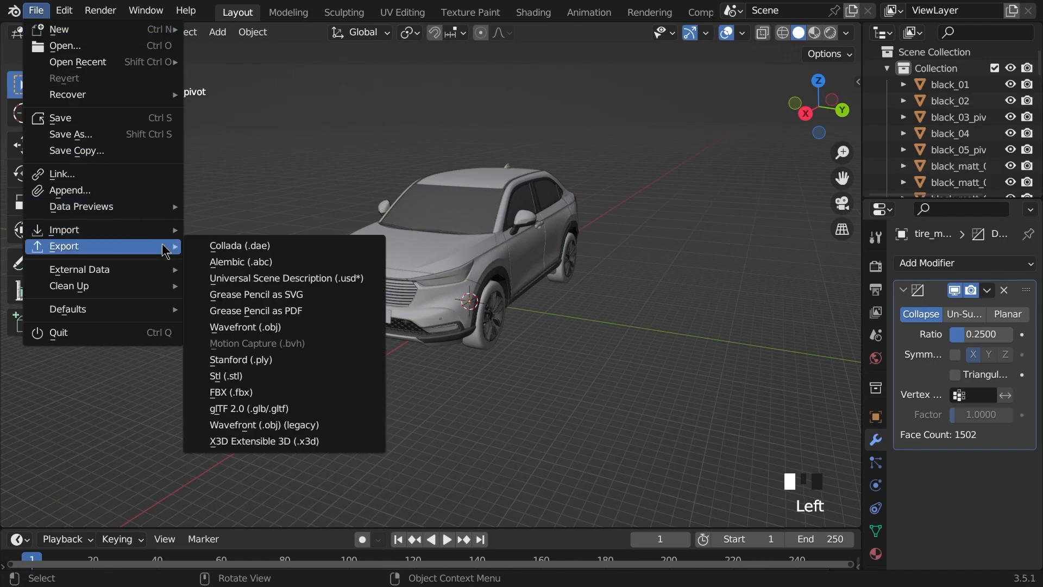
left_click(252, 403)
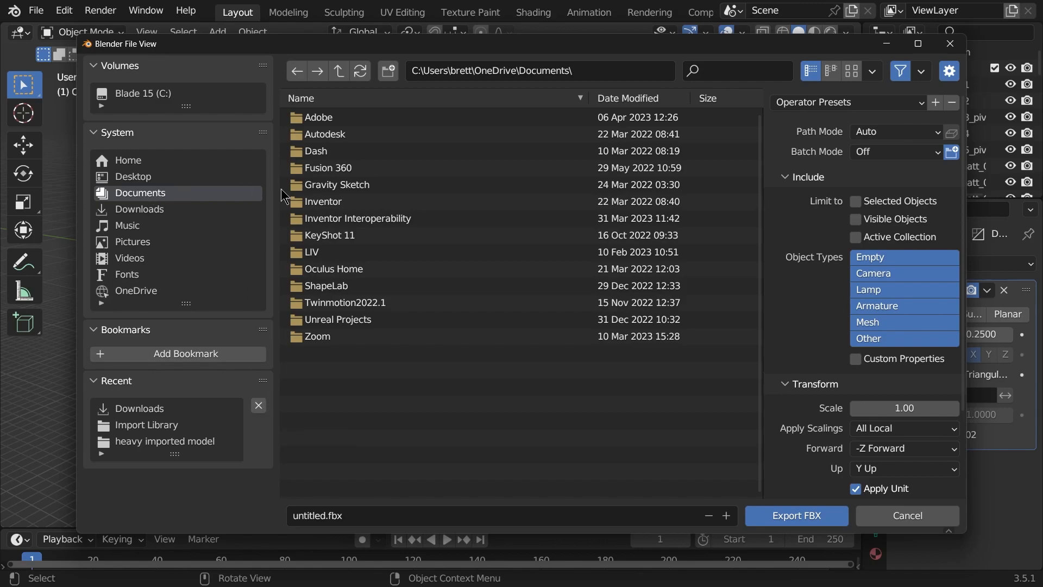
double_click(368, 186)
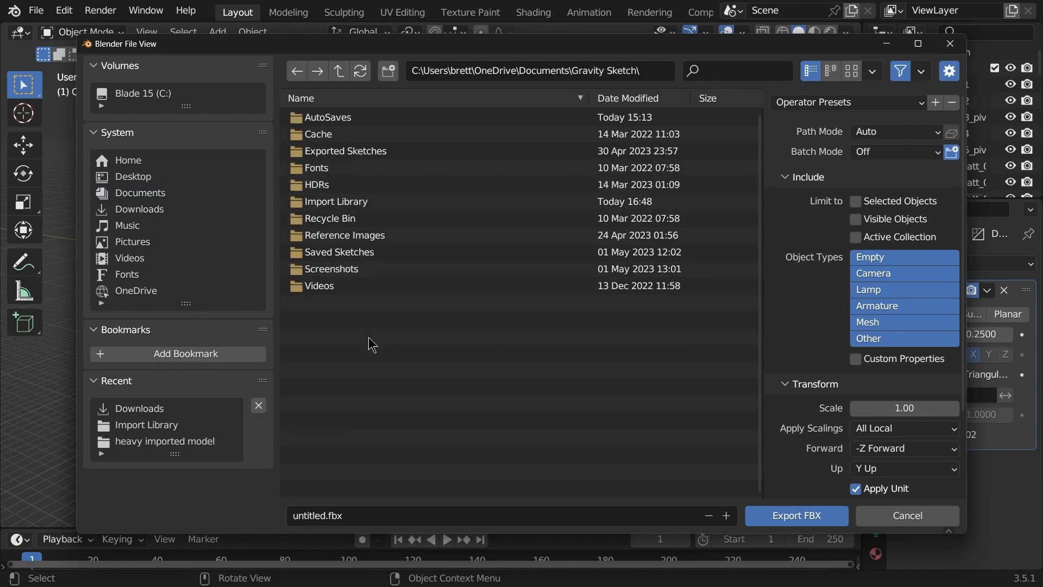
double_click(336, 202)
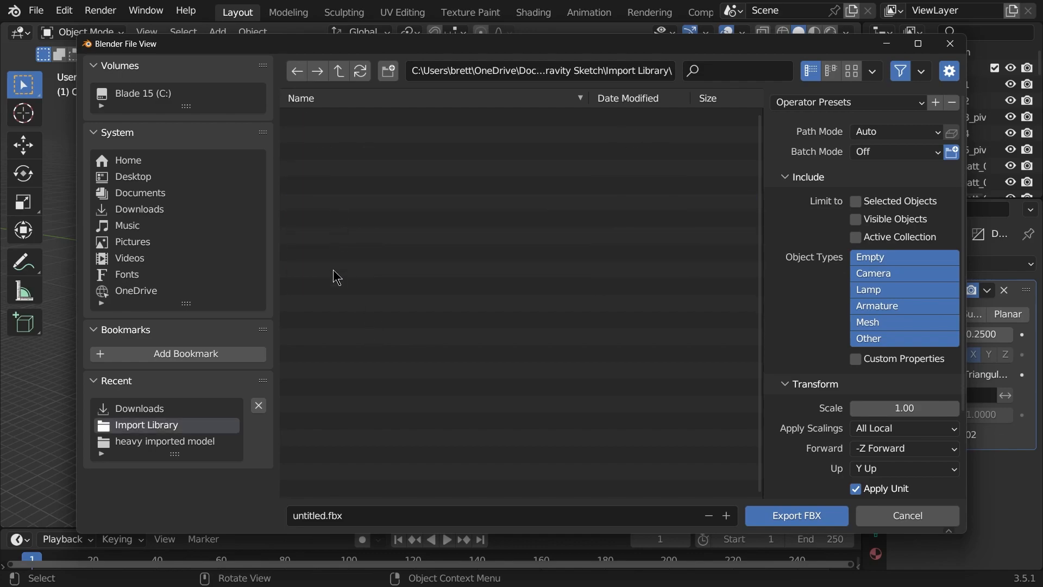
Name the export file decimate geometry.fbx
left_click(318, 515)
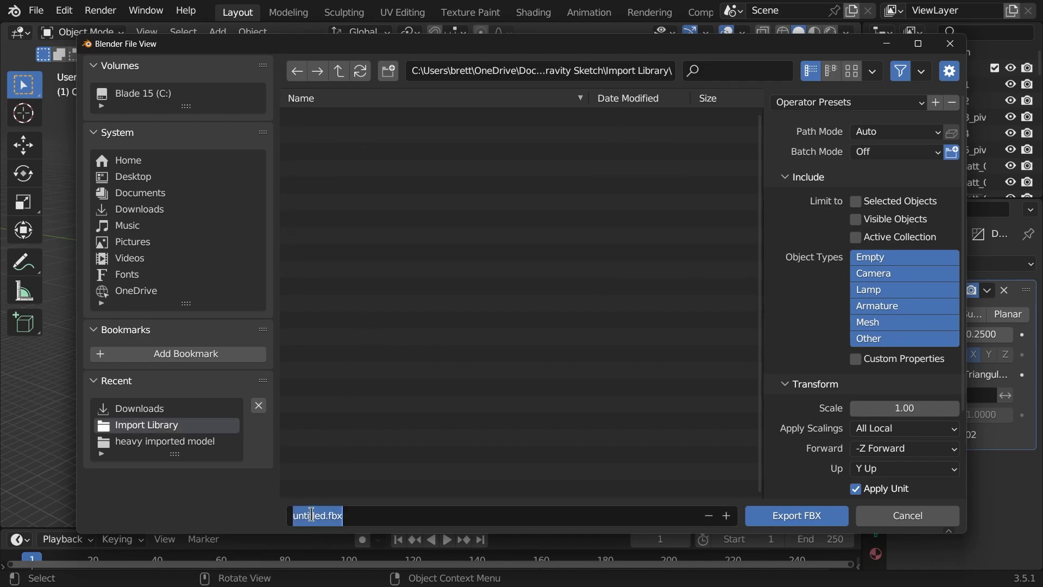
type("deci")
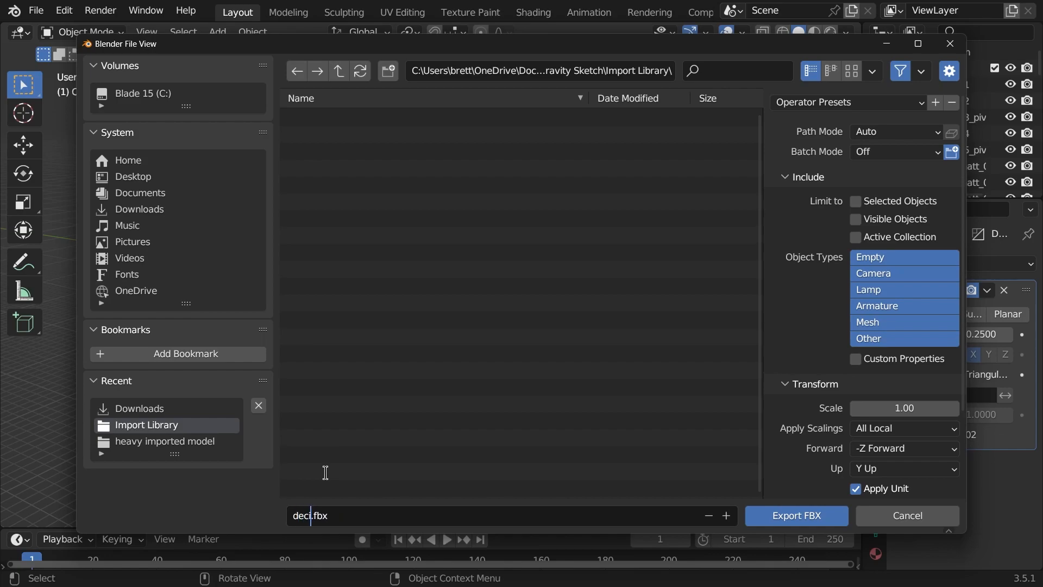
type("mate geometry")
left_click(397, 512)
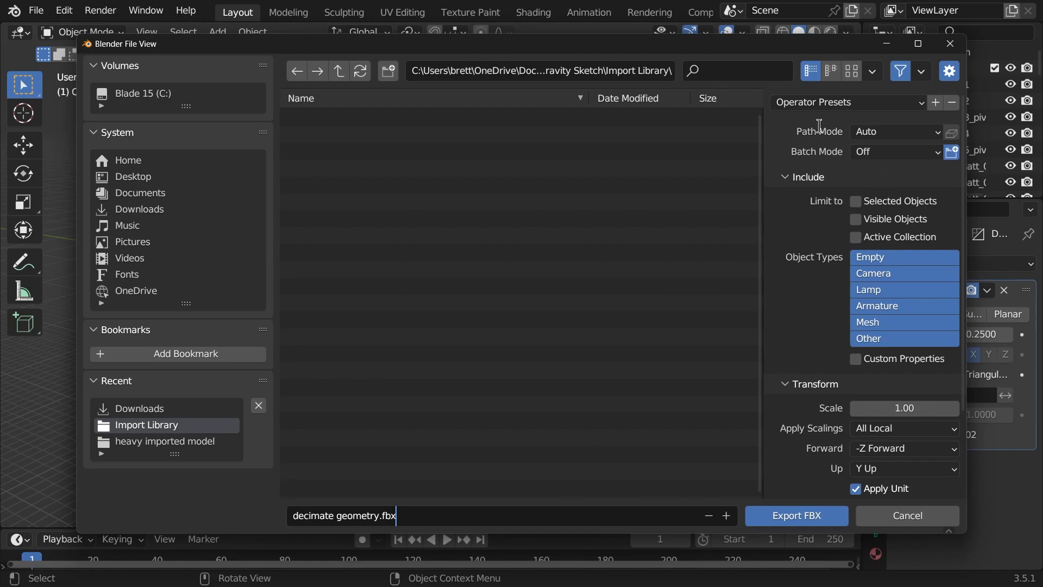
Set the path mode to Copy, enable embedded textures and export the FBX file
left_click(900, 135)
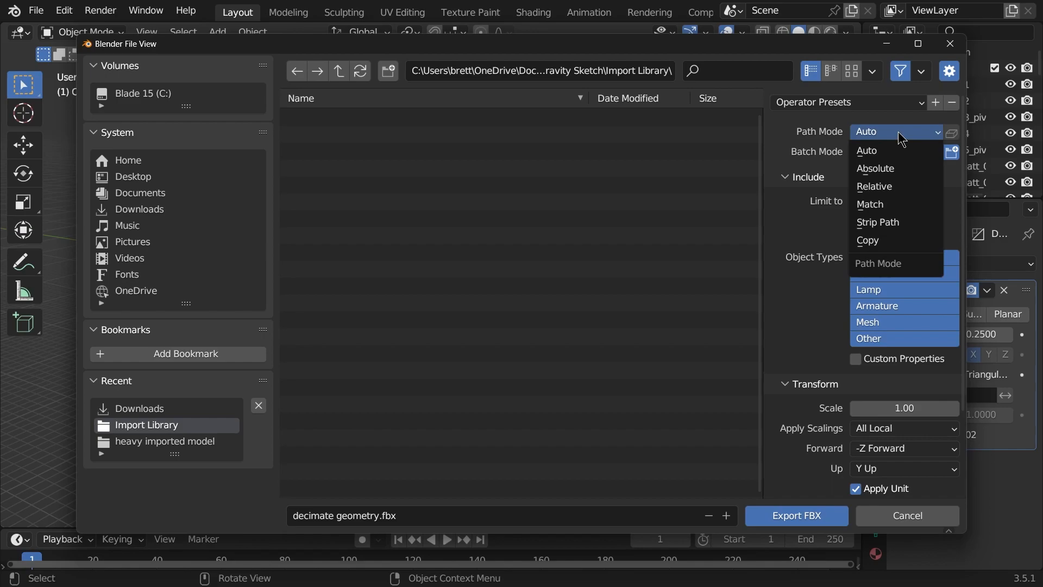
left_click(888, 242)
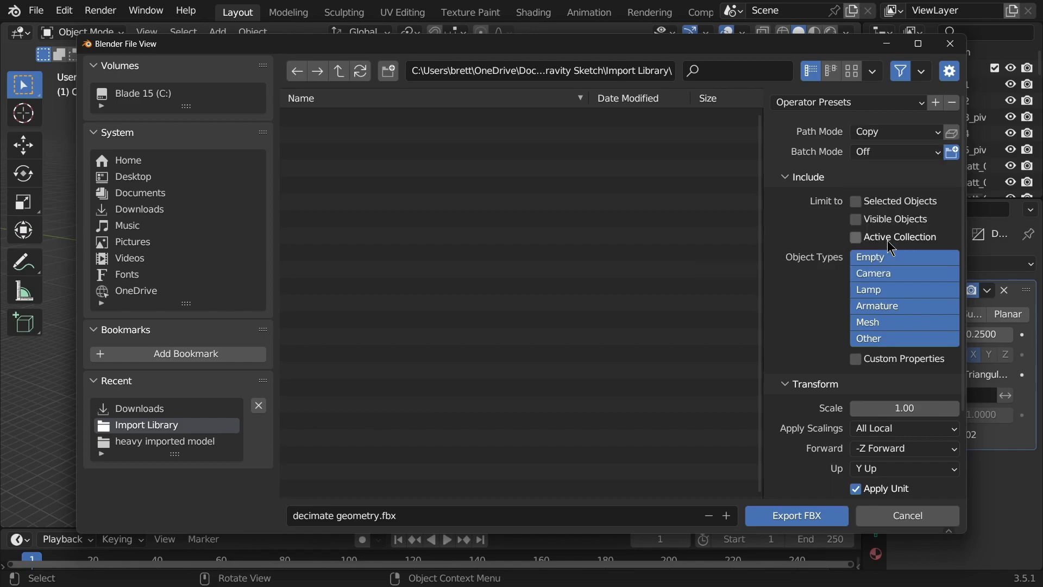
left_click(953, 135)
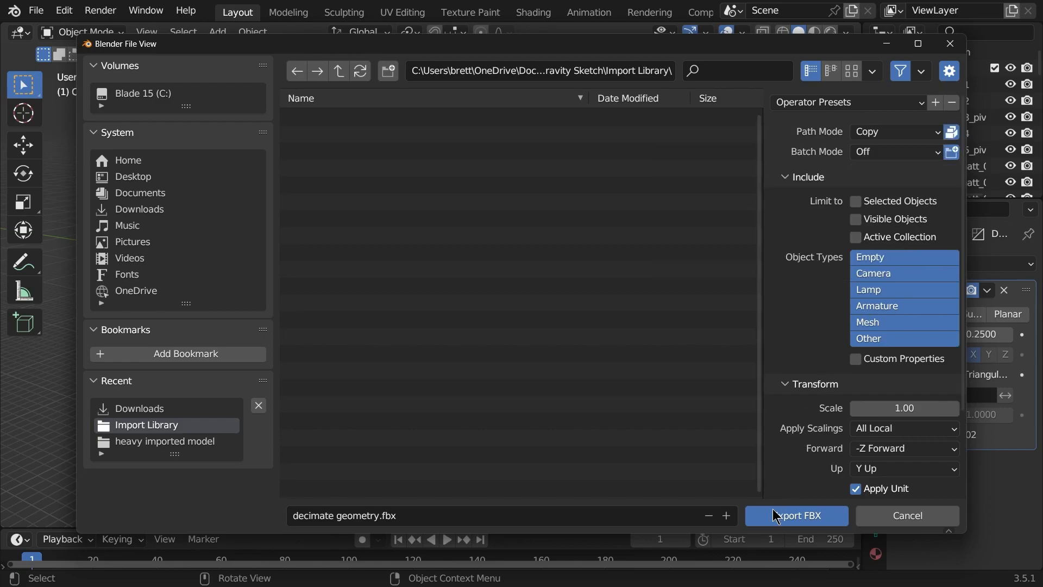
left_click(789, 519)
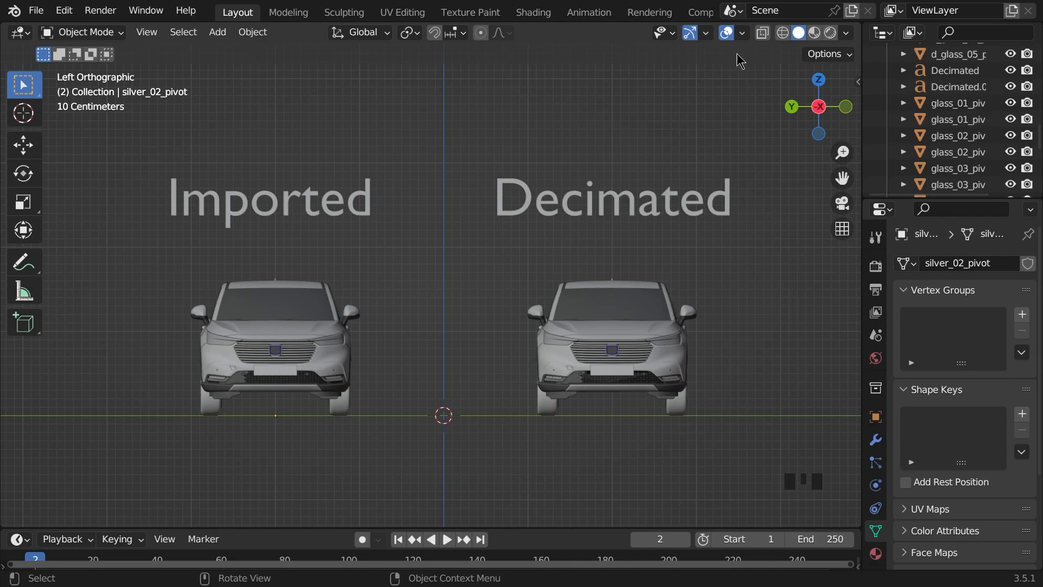
Enable the Statistics overlay in the viewport and turn on X-ray display
left_click(742, 32)
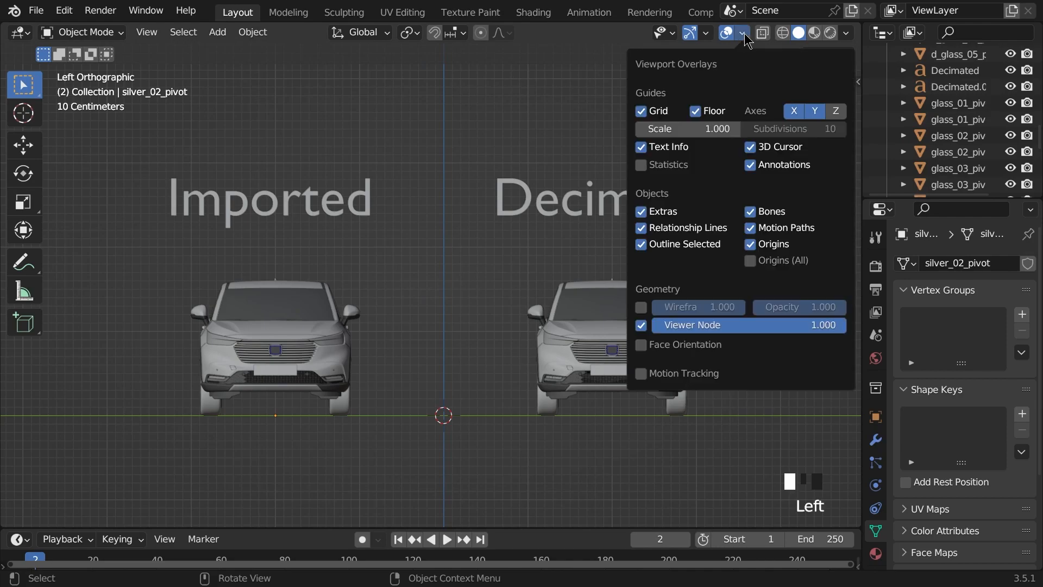
left_click(662, 165)
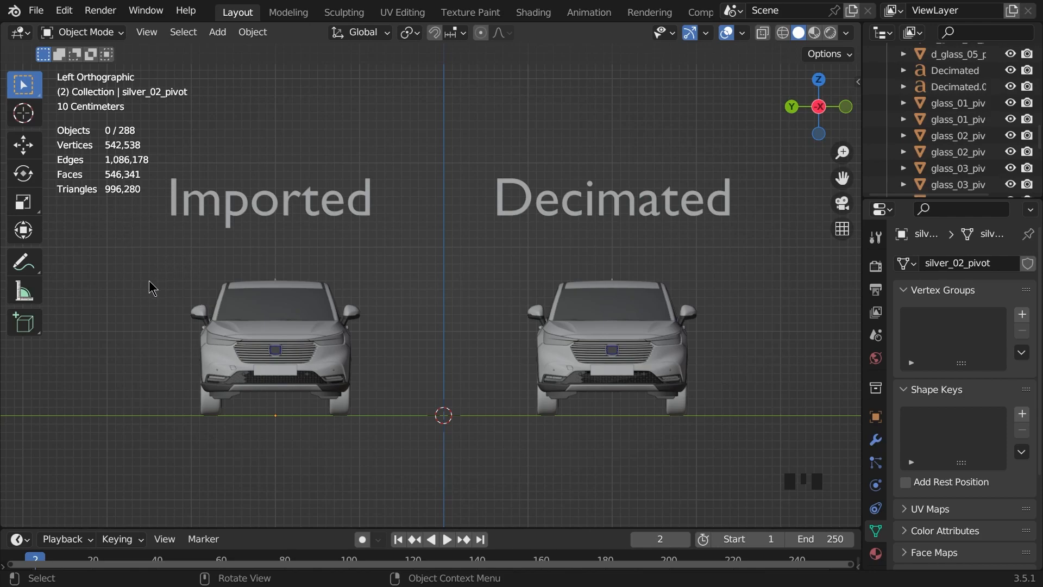
key("alt+z")
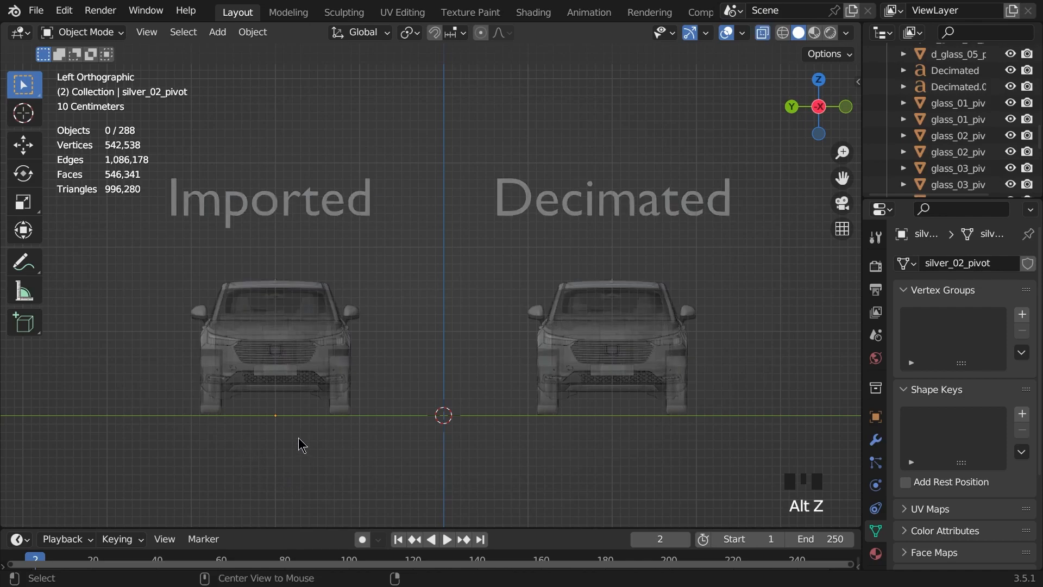
Select all parts of the car labelled Imported and check its geometry statistics in Edit Mode
left_click_drag(392, 473, 184, 265)
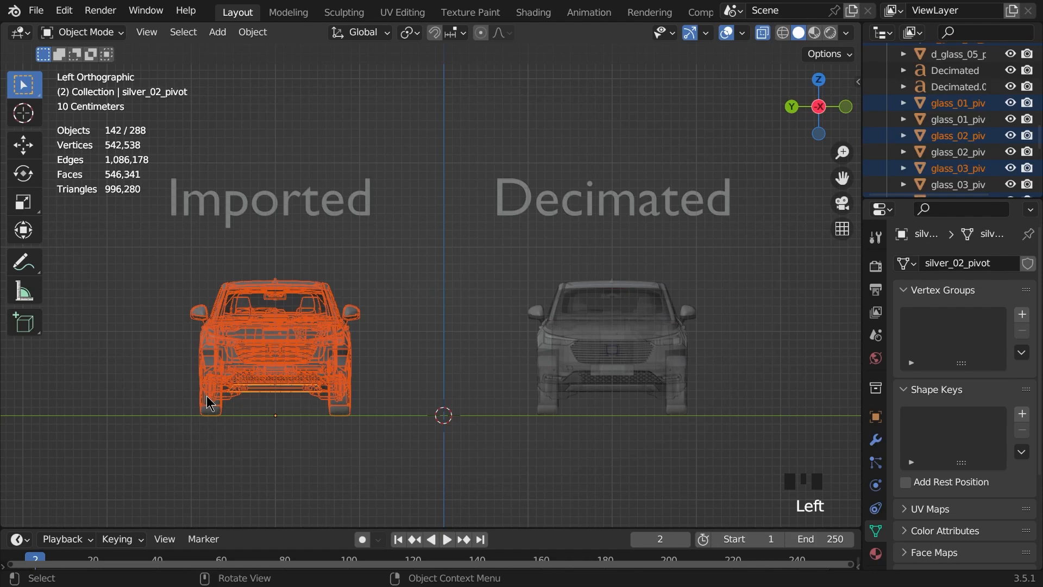
key("Tab")
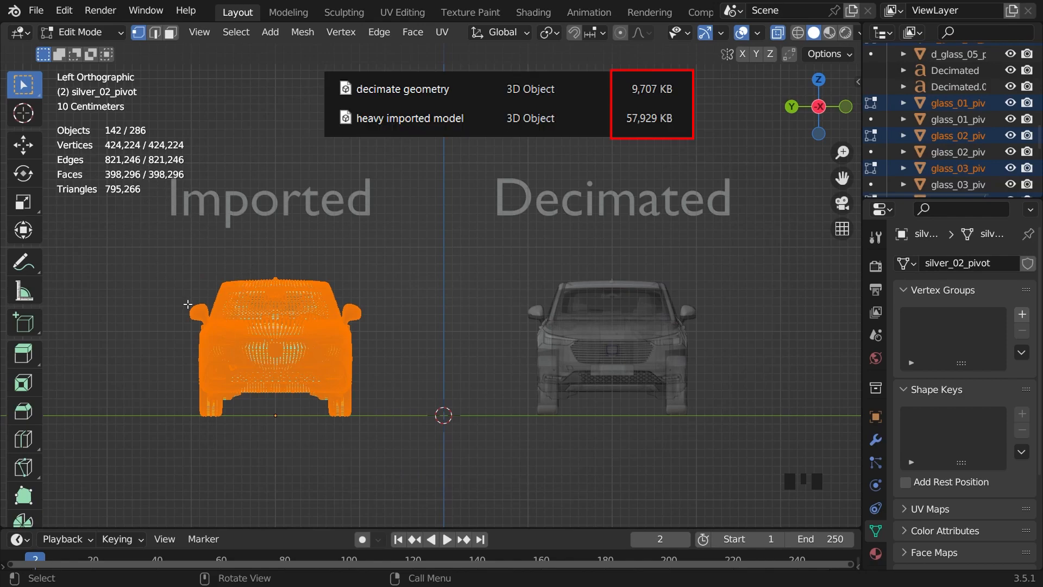
key("Tab")
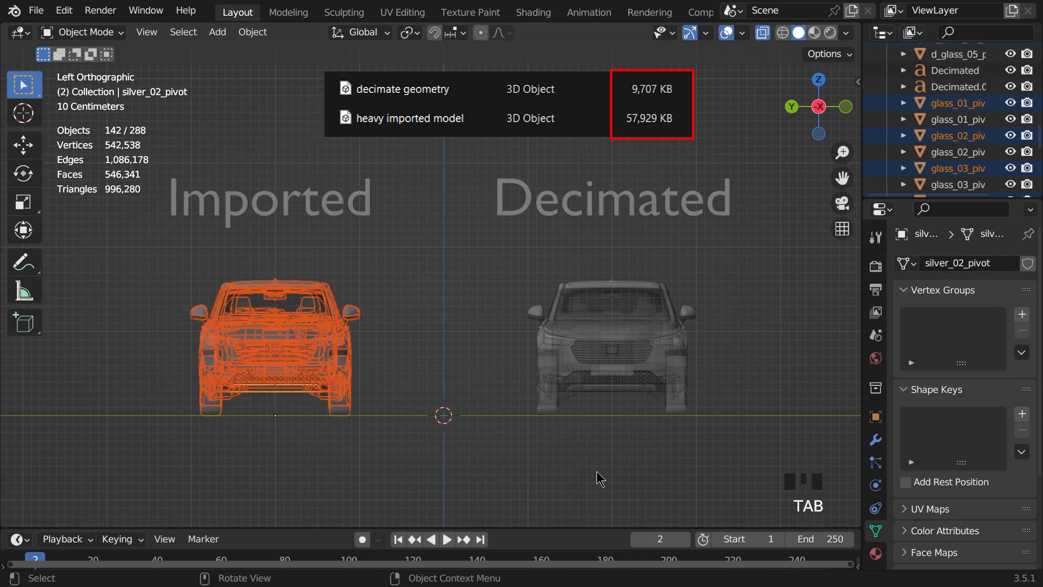
Select all parts of the car labelled Decimated and examine its geometry statistics in Edit Mode for comparison
left_click(623, 377)
left_click_drag(730, 454, 464, 263)
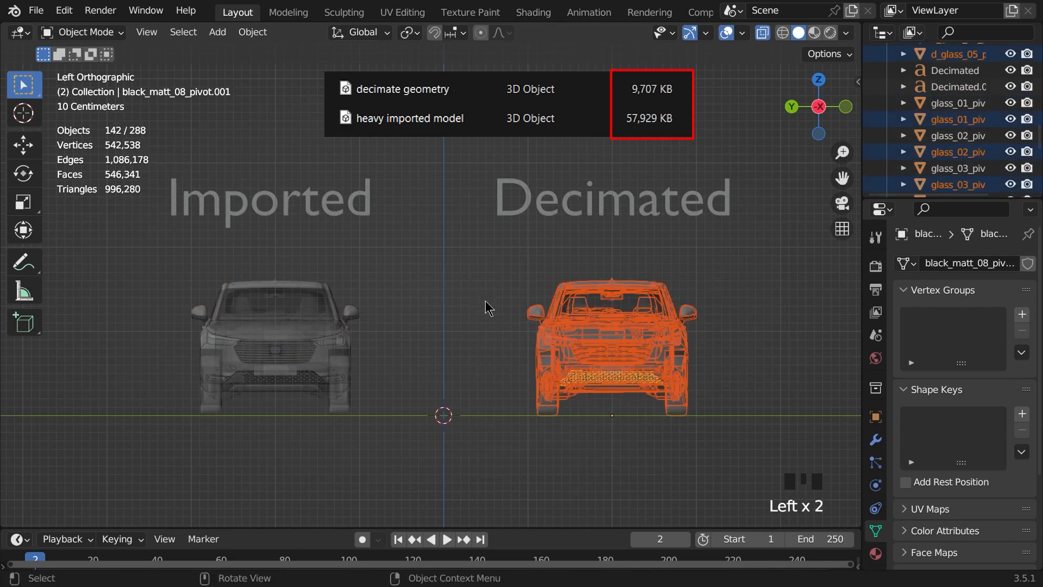
key("Tab")
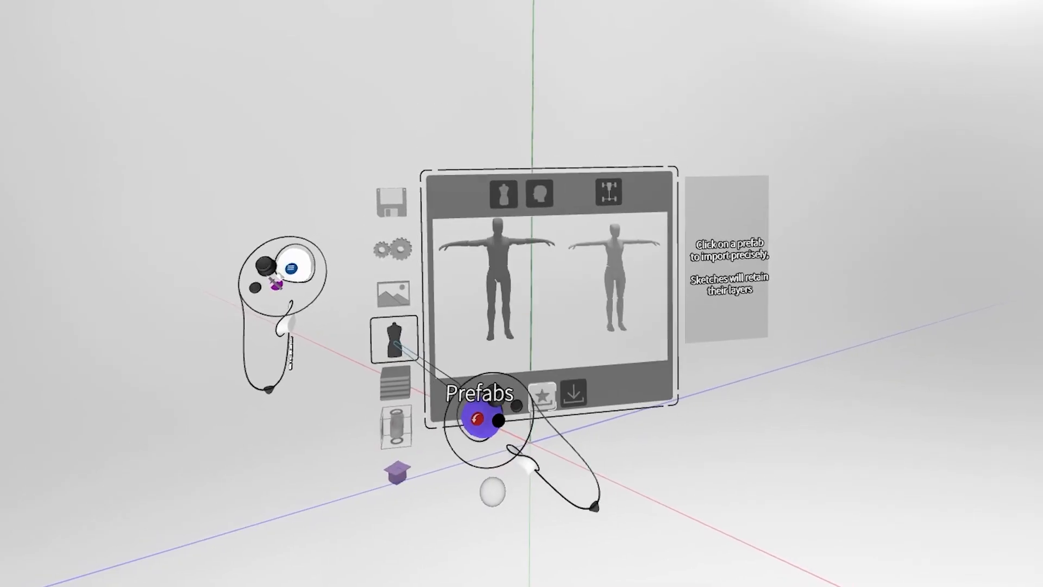
Switch to Gravity Sketch and place the decimate geometry car from the Import Library into the scene
left_click(573, 402)
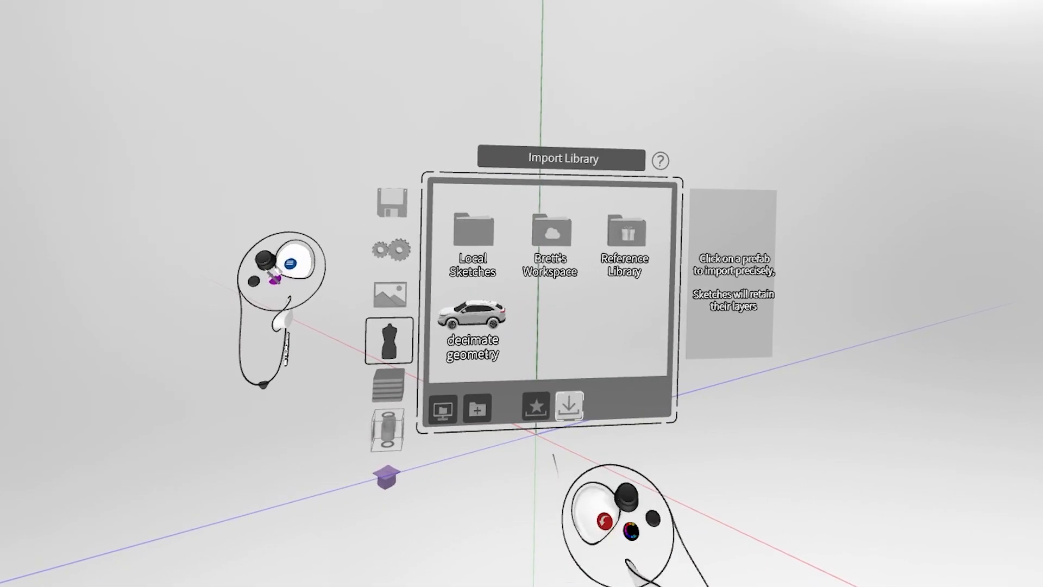
left_click(783, 353)
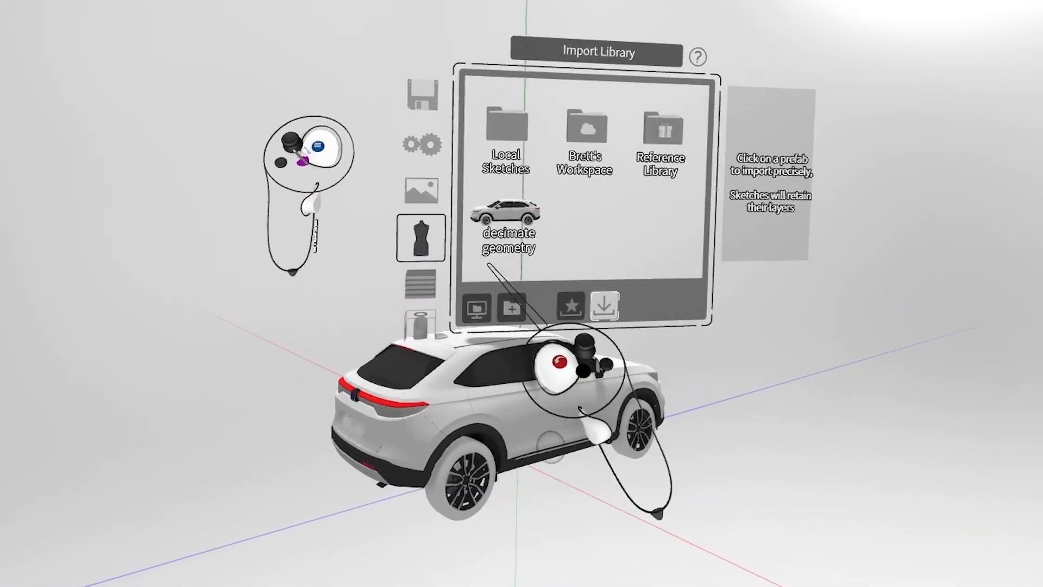
Import a standing mannequin prefab, confirm its placement and position it by the front of the car
left_click(561, 305)
left_click(539, 248)
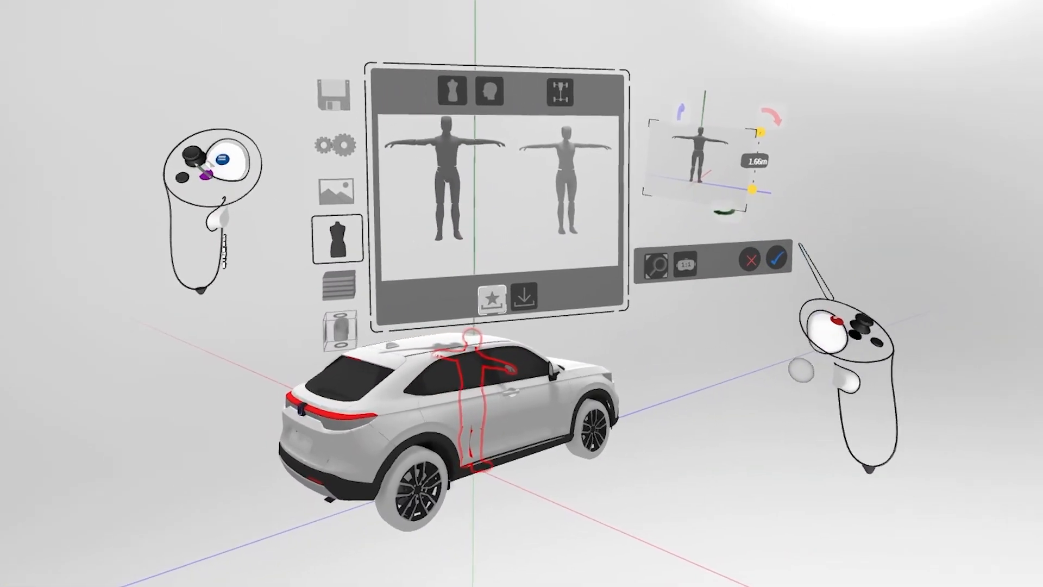
left_click(786, 258)
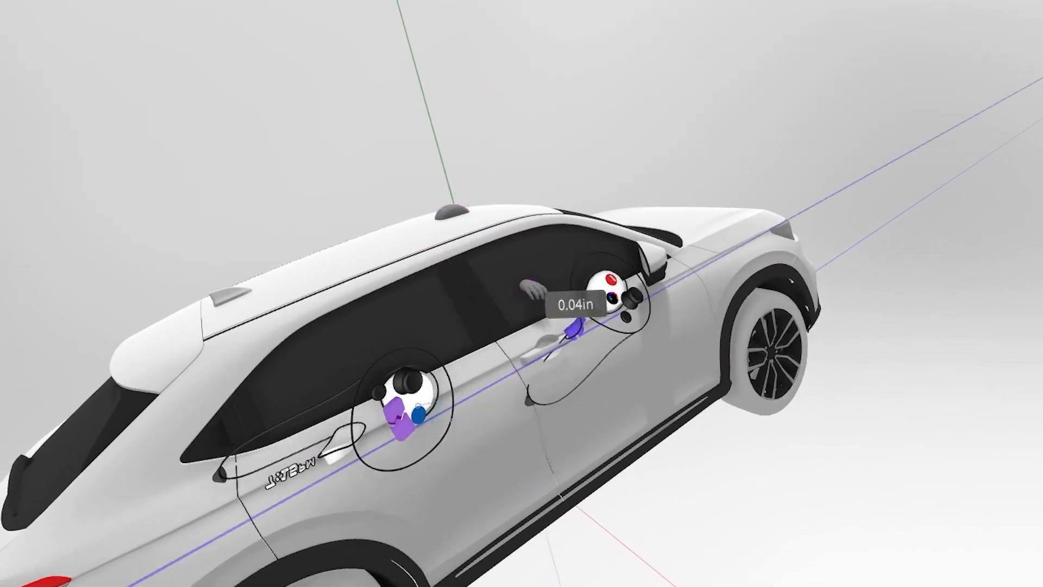
left_click_drag(547, 296, 1032, 134)
middle_click_drag(1032, 134, 849, 303)
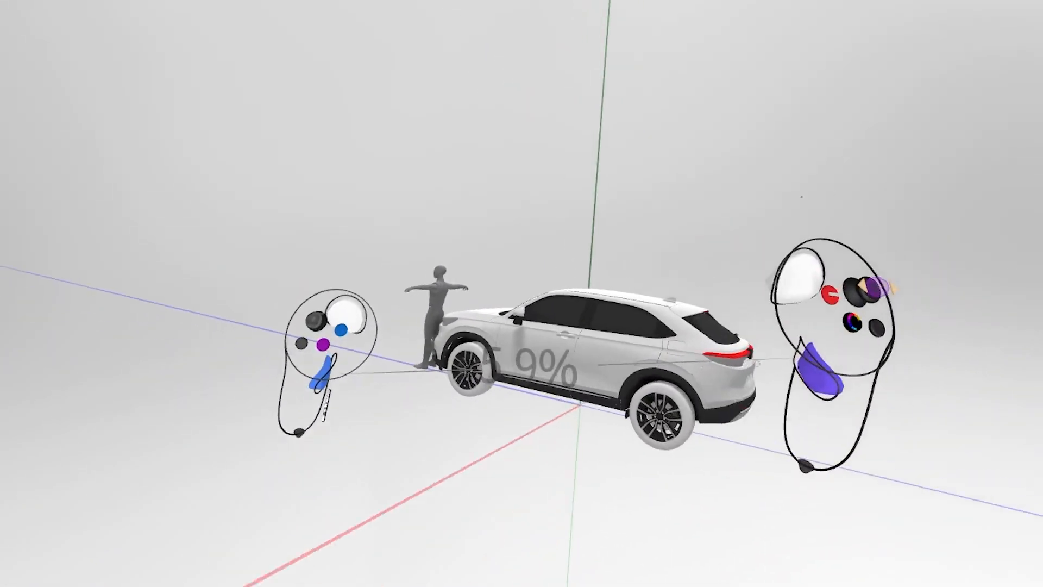